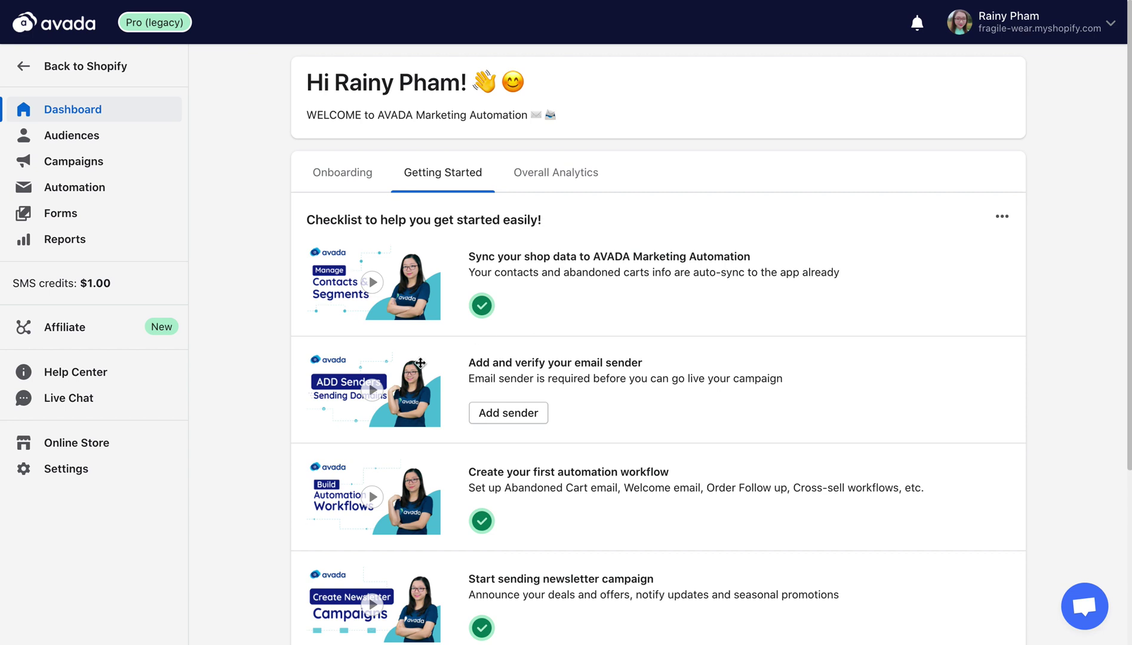
- Start a new template under Settings > Shopify Notifications
click(64, 470)
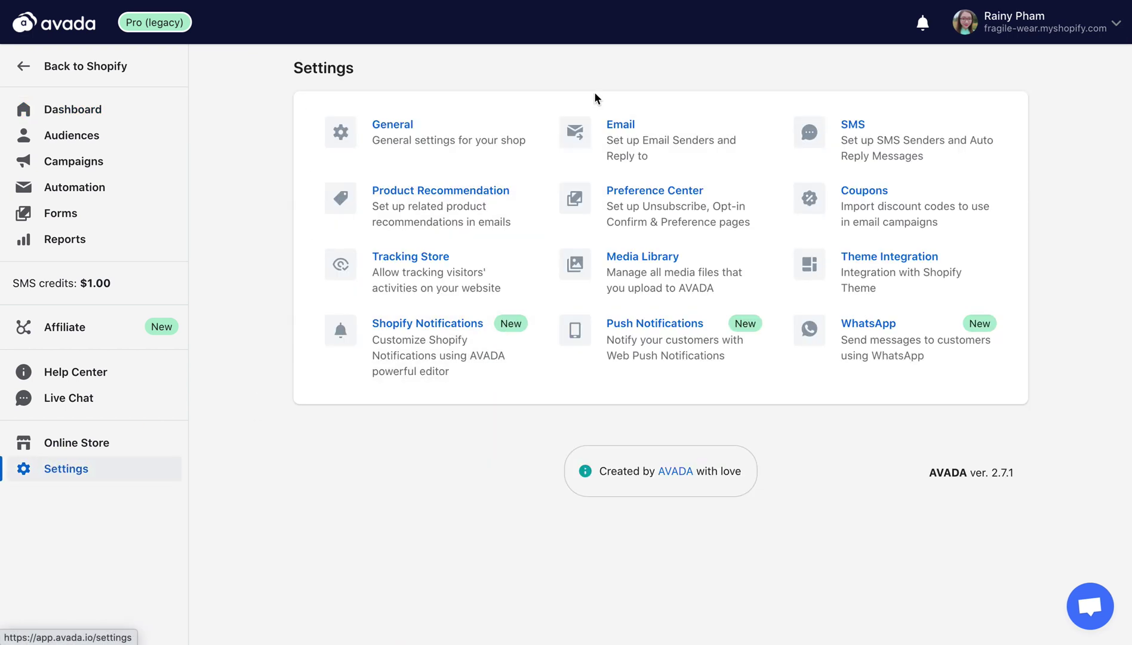
click(419, 326)
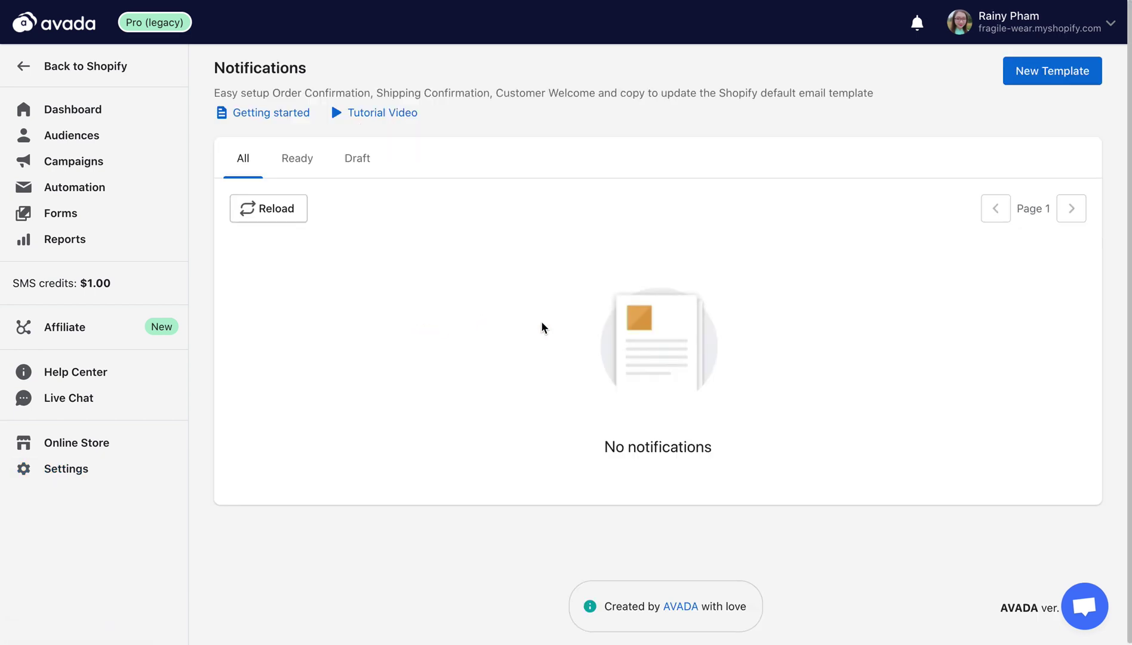
click(1052, 85)
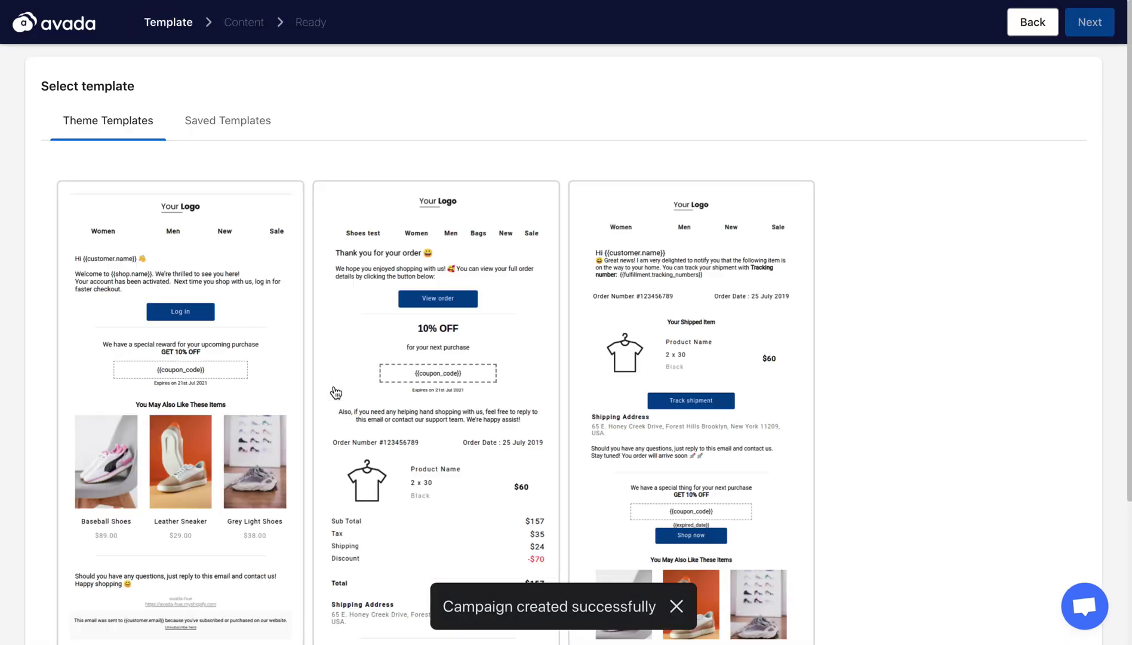
- Pick the Order Confirmation theme from the template designs
scroll(257, 399, down, 3)
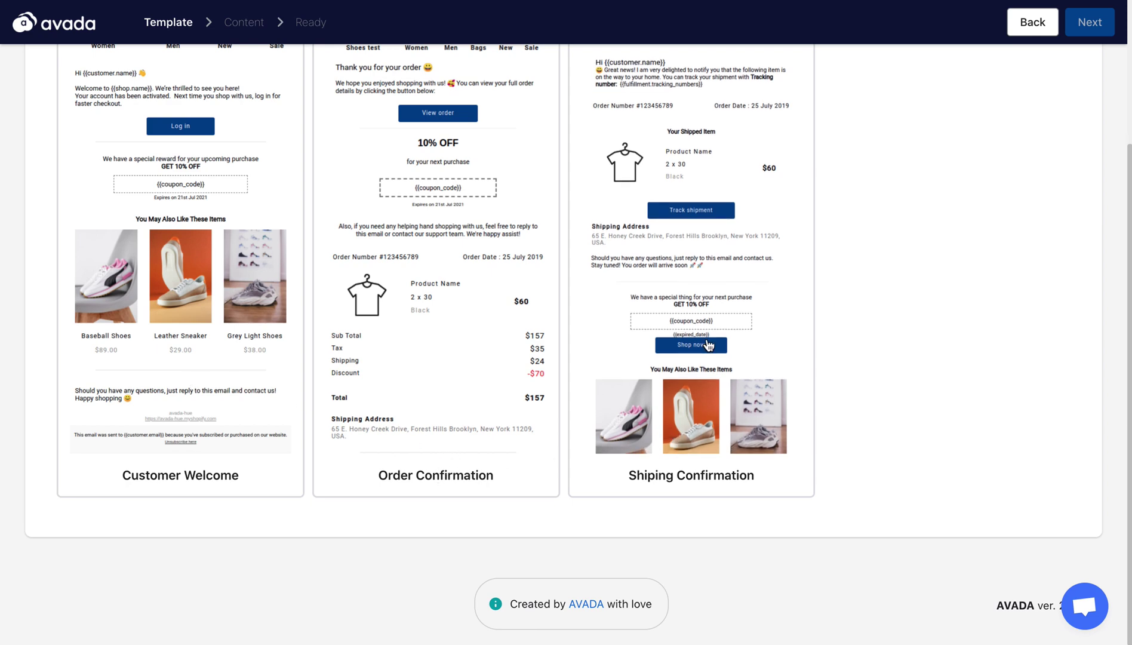
scroll(896, 233, up, 3)
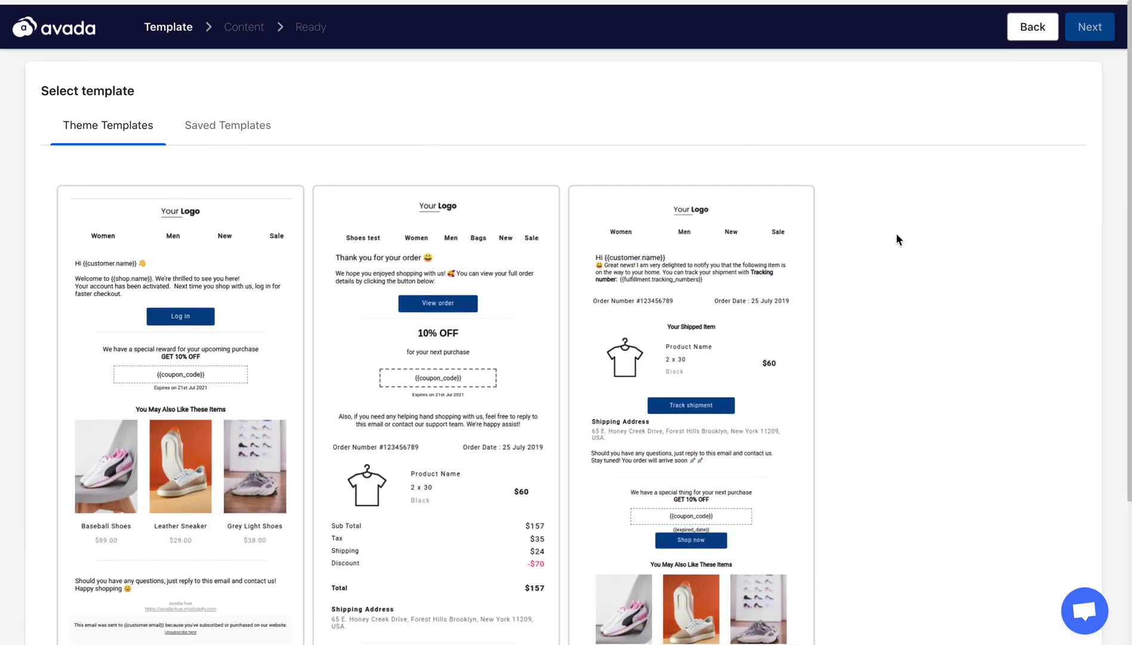
scroll(415, 310, down, 3)
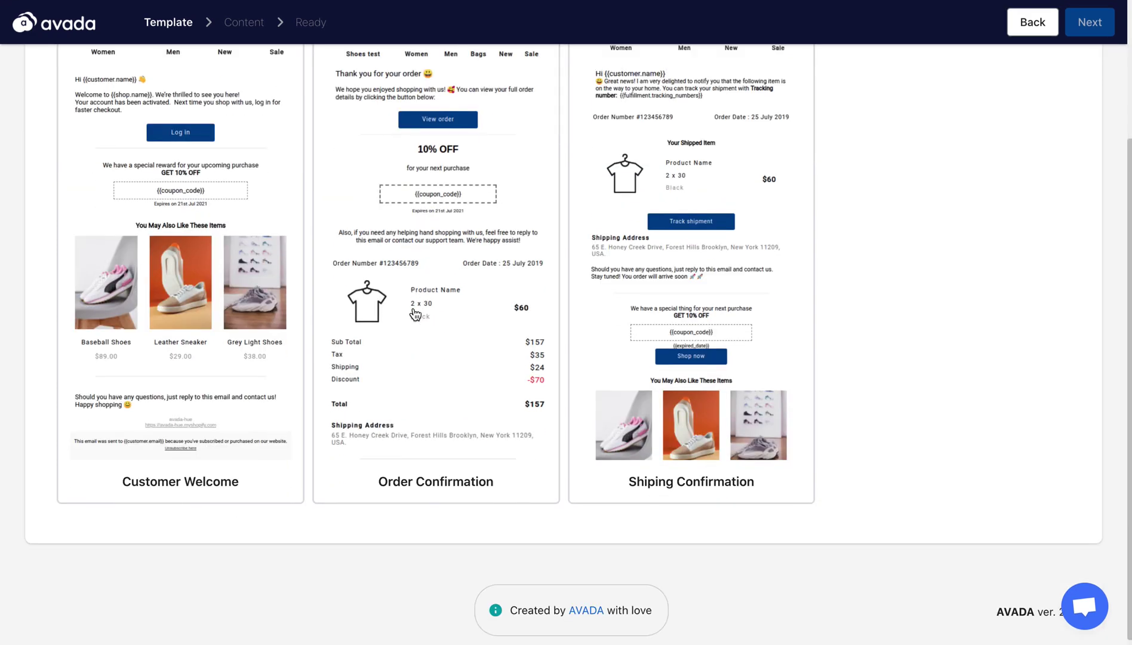
scroll(414, 310, up, 2)
click(447, 294)
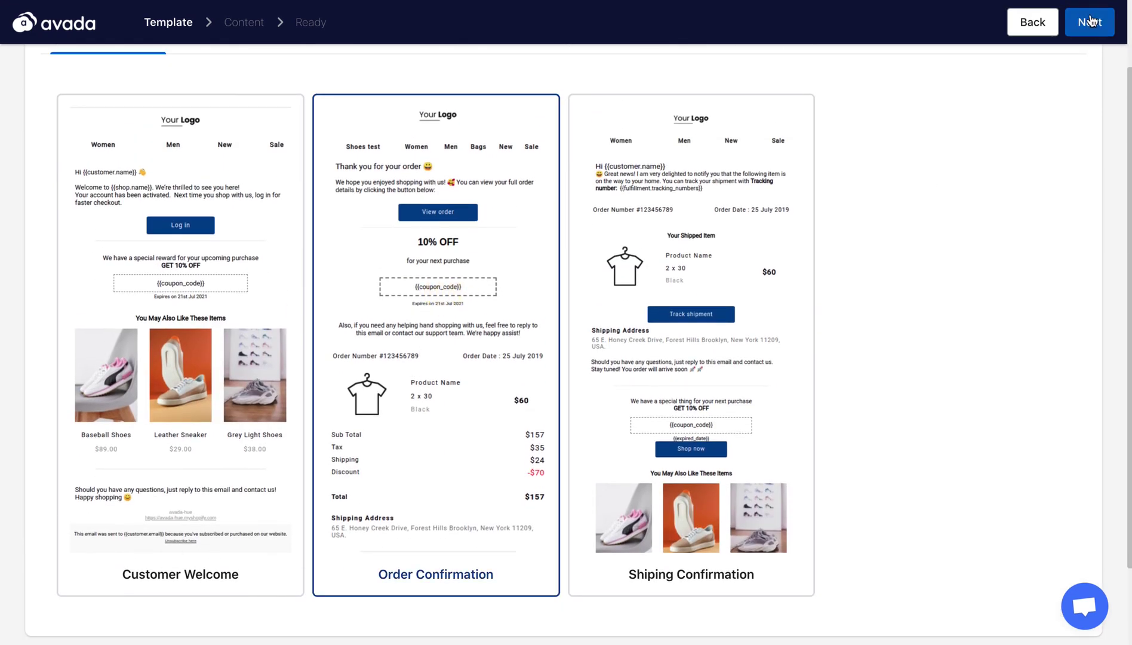
- Open the Order Confirmation email in the editor and widen its logo to about 129
click(1086, 34)
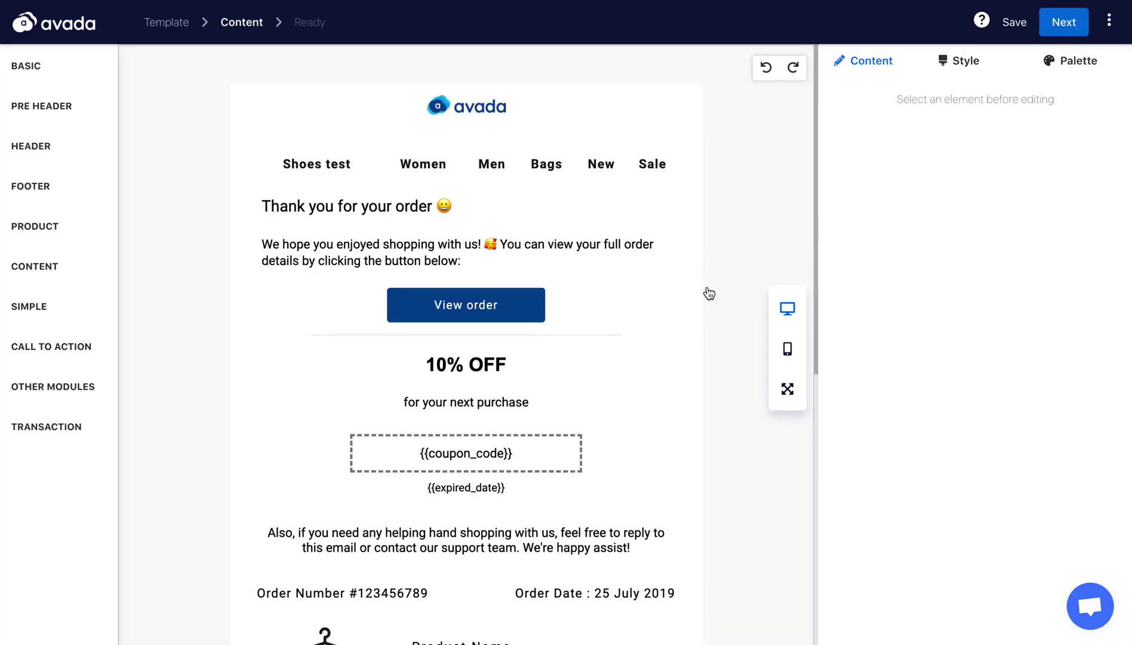
scroll(709, 293, down, 8)
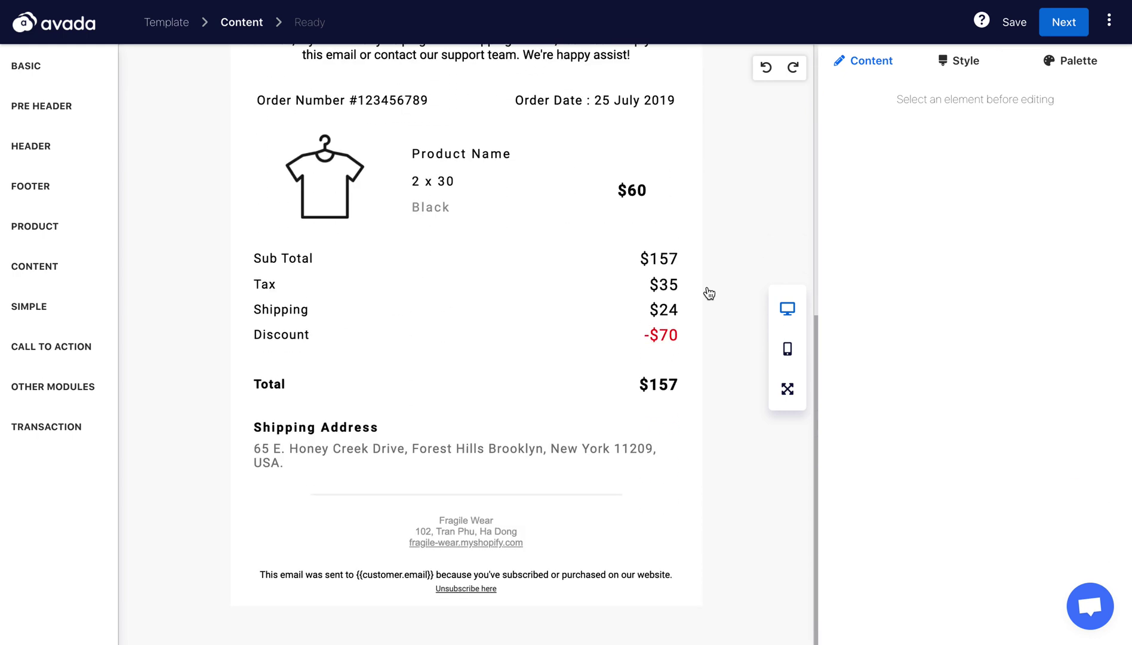
scroll(707, 294, up, 8)
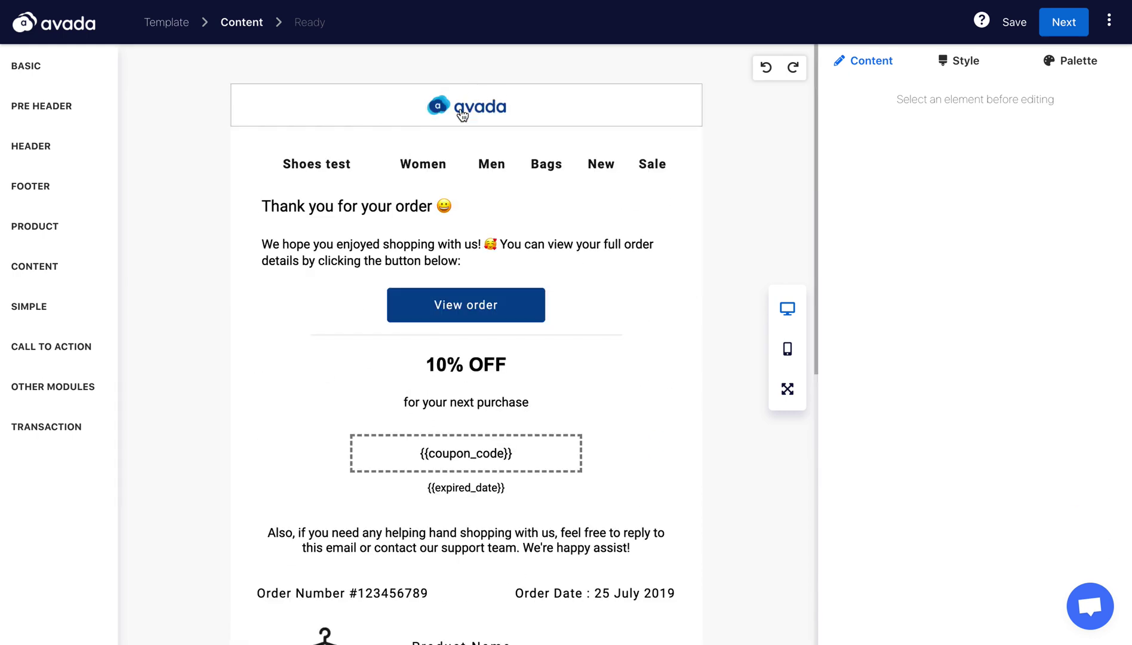
click(461, 118)
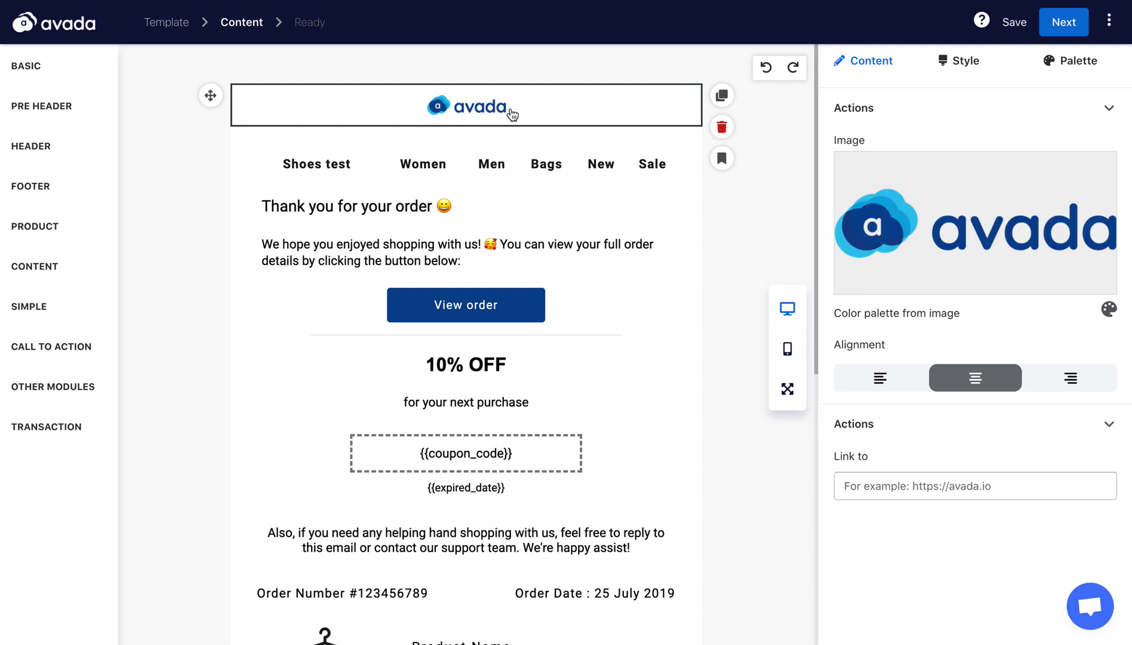
mouse_move(922, 172)
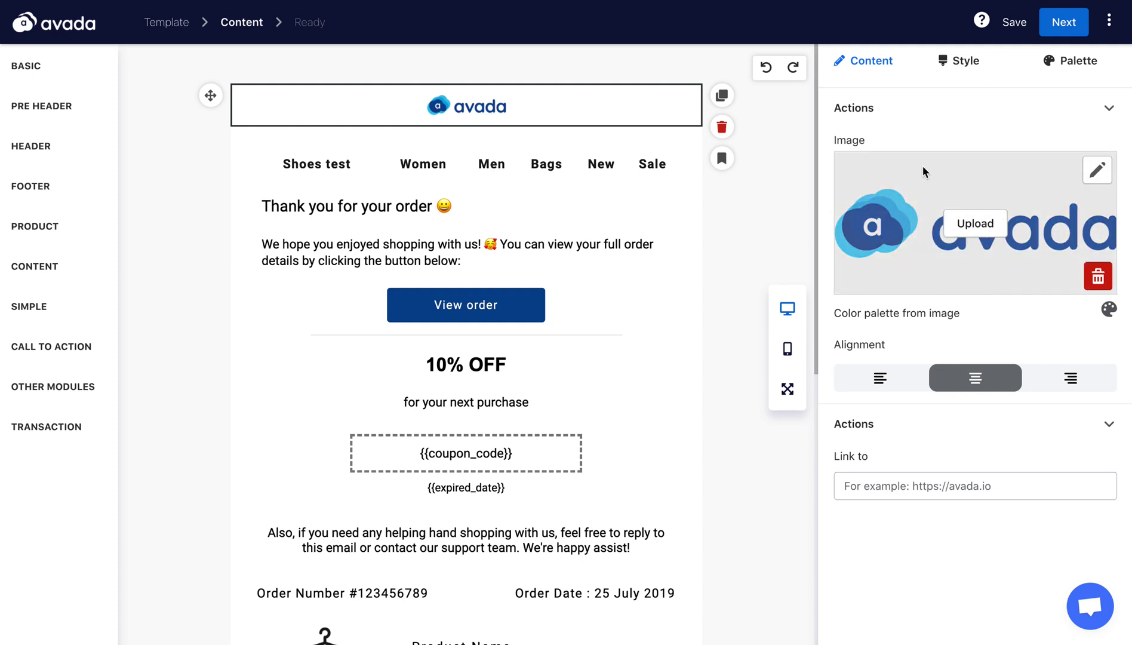
click(959, 68)
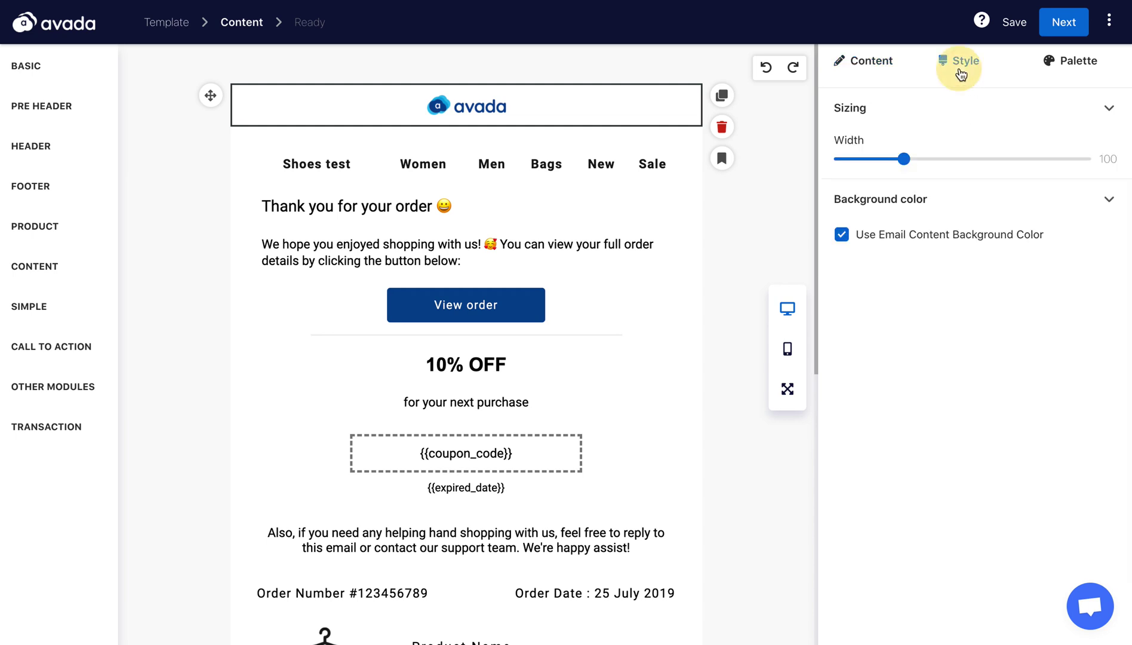
drag(903, 159, 950, 158)
click(794, 209)
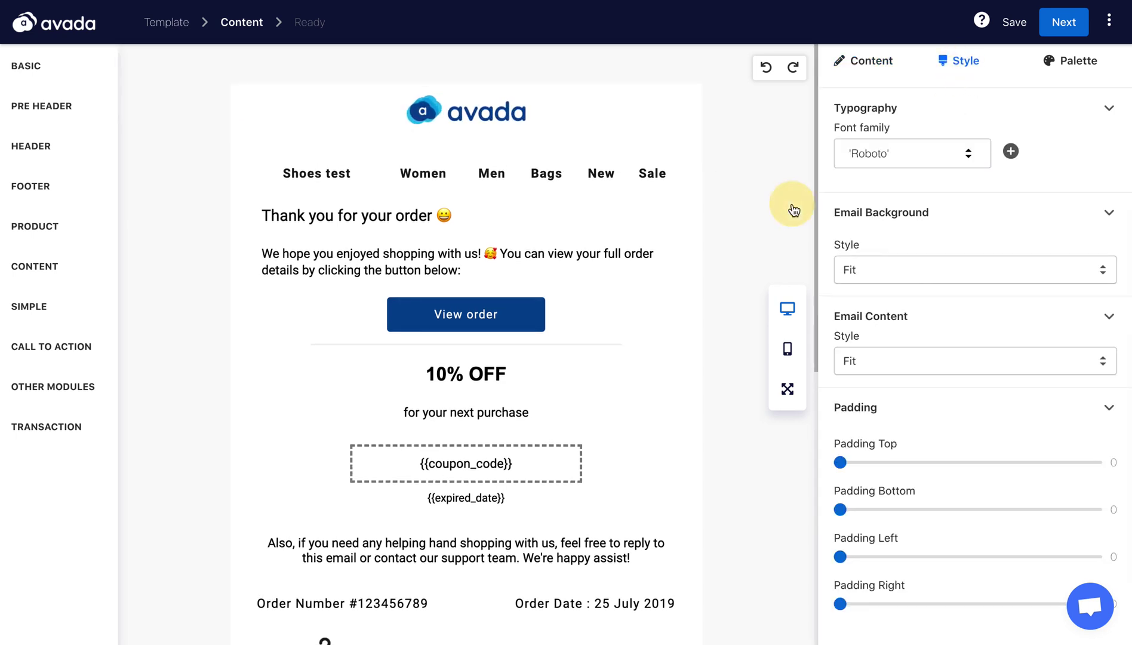
- Delete the Shoes test–Sale menu row from the email
click(497, 167)
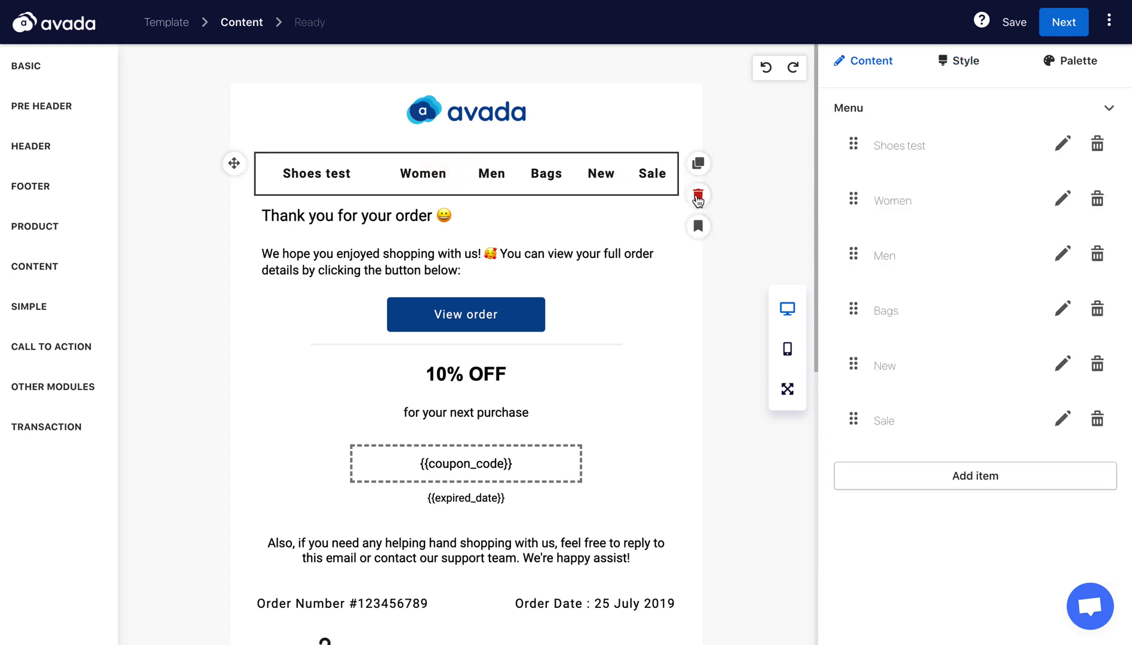
click(698, 196)
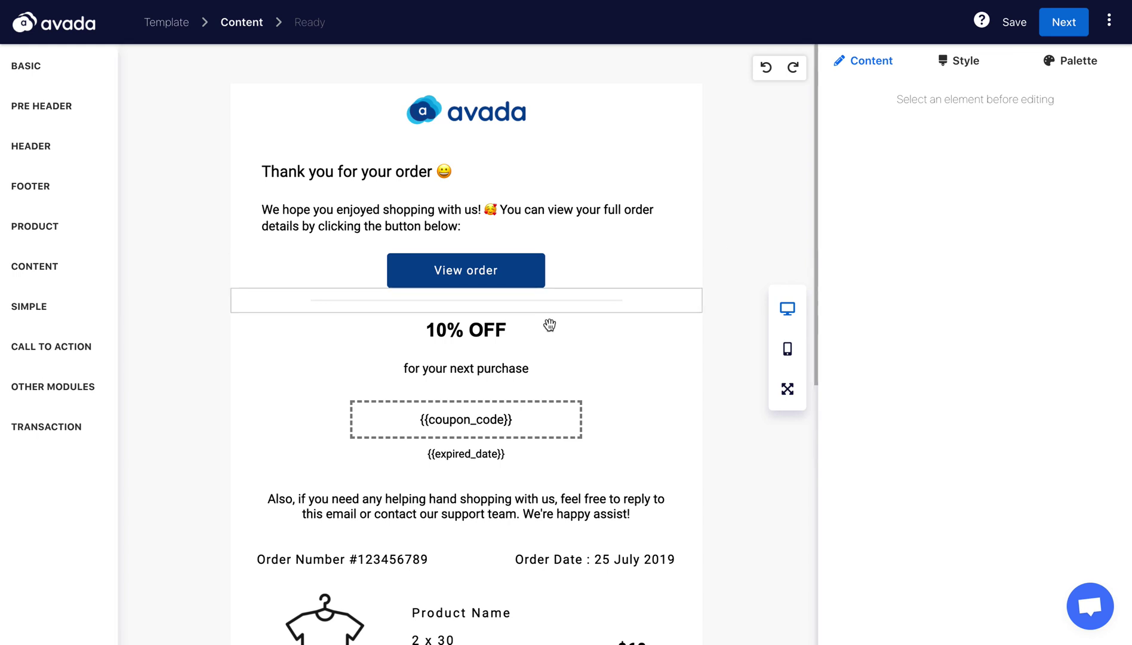
scroll(533, 320, down, 8)
scroll(533, 320, up, 8)
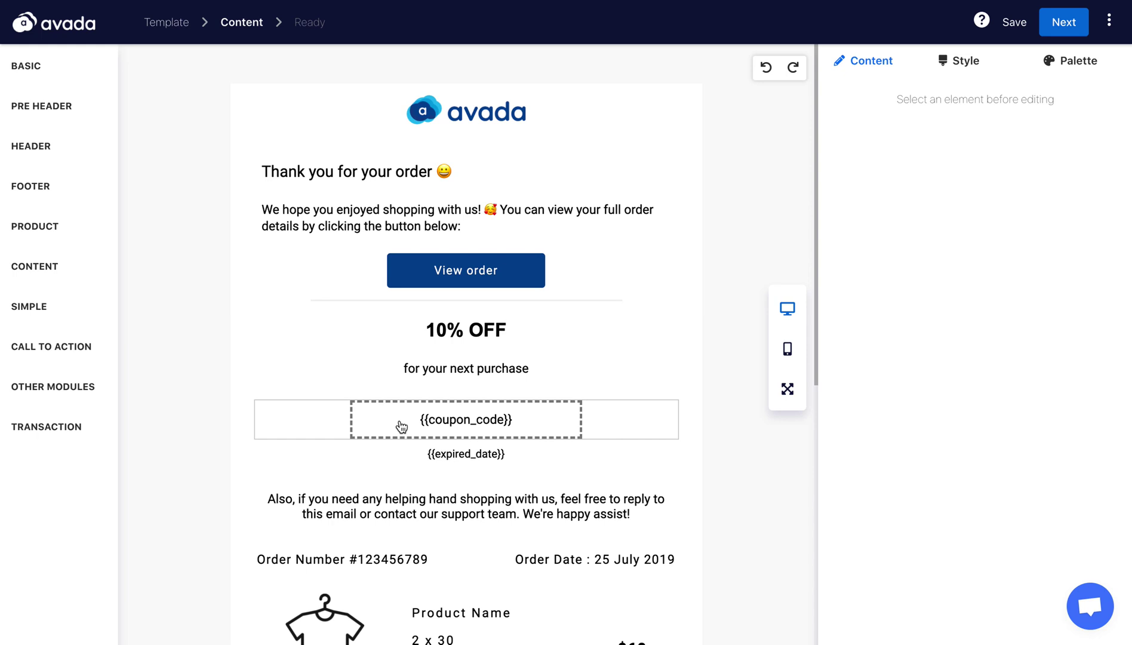
- Set the coupon block to a static coupon with code OFF10 and save it
click(517, 423)
click(968, 181)
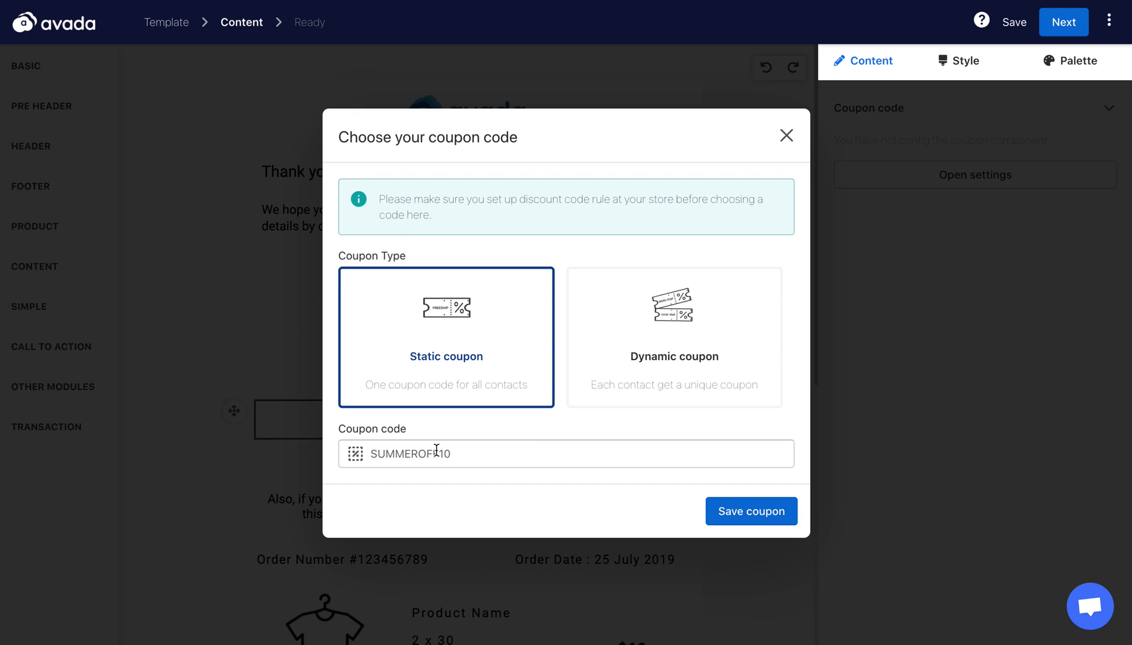
click(669, 354)
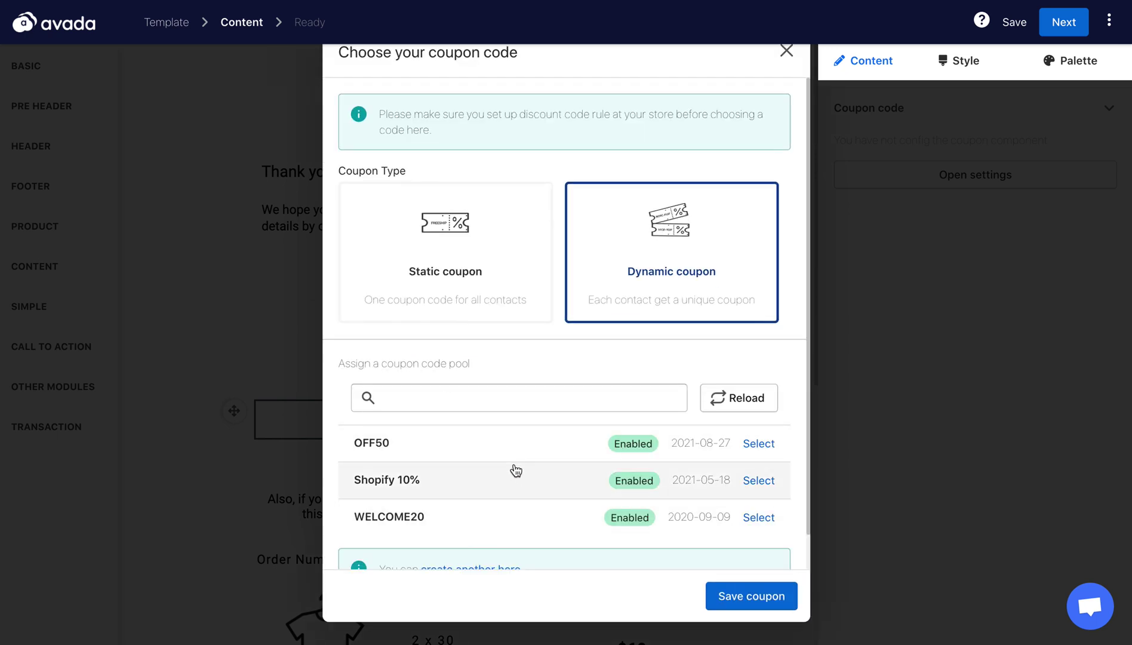
click(488, 298)
click(377, 453)
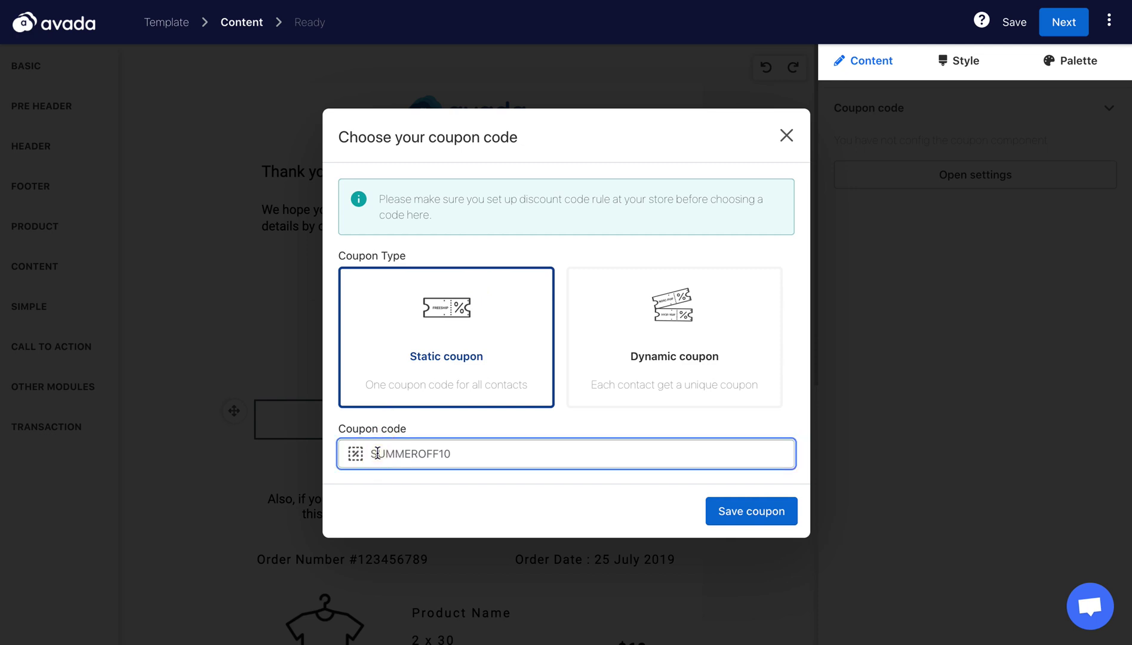
text(OFF10)
click(725, 514)
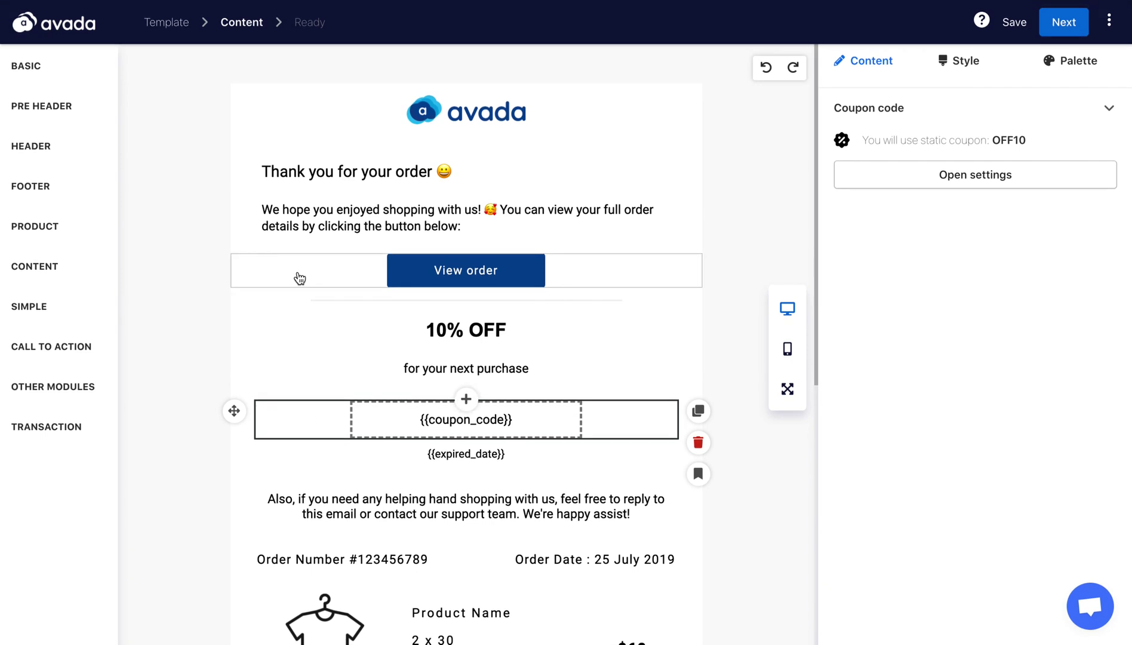
- Browse the basic content blocks and their designs in the block library
scroll(211, 447, down, 8)
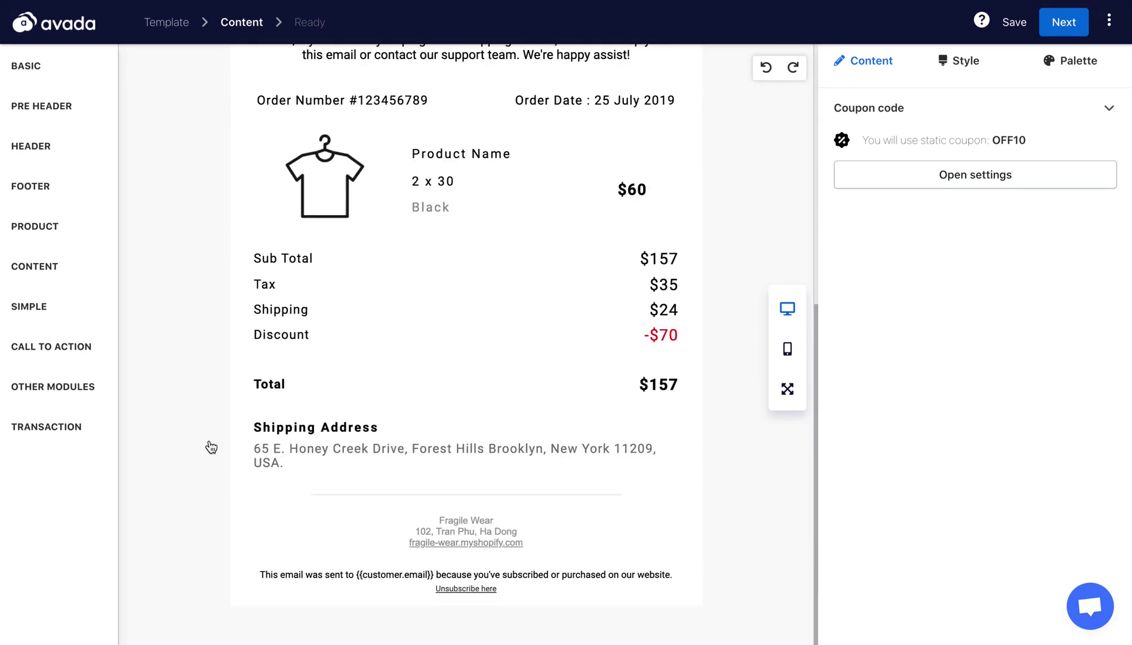
scroll(210, 447, up, 8)
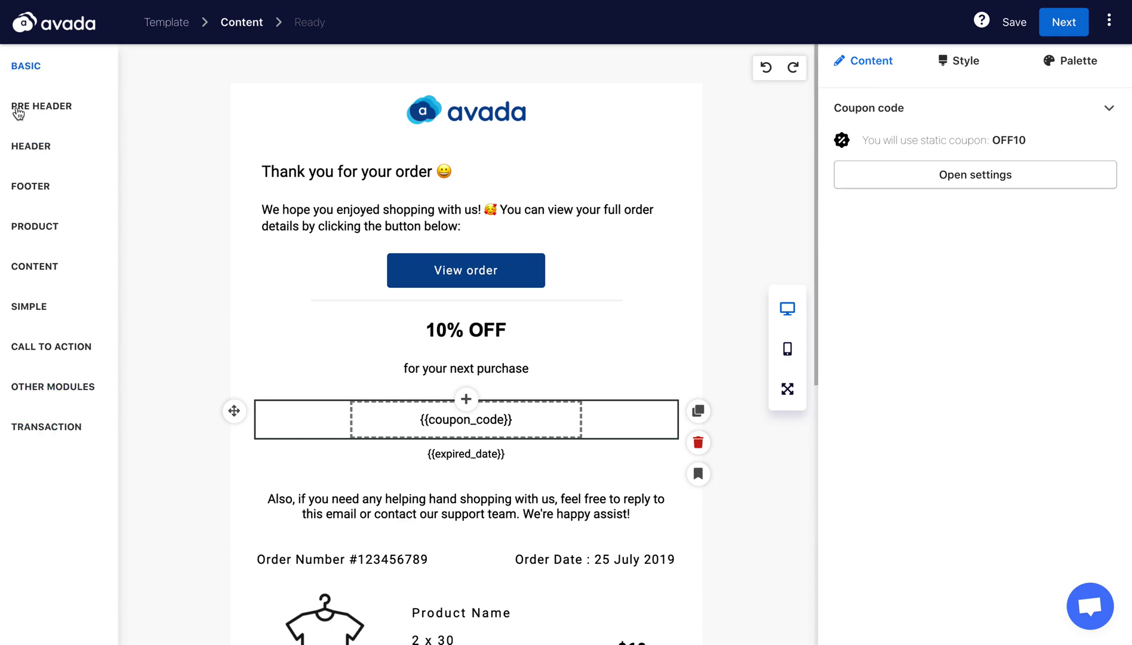
click(37, 67)
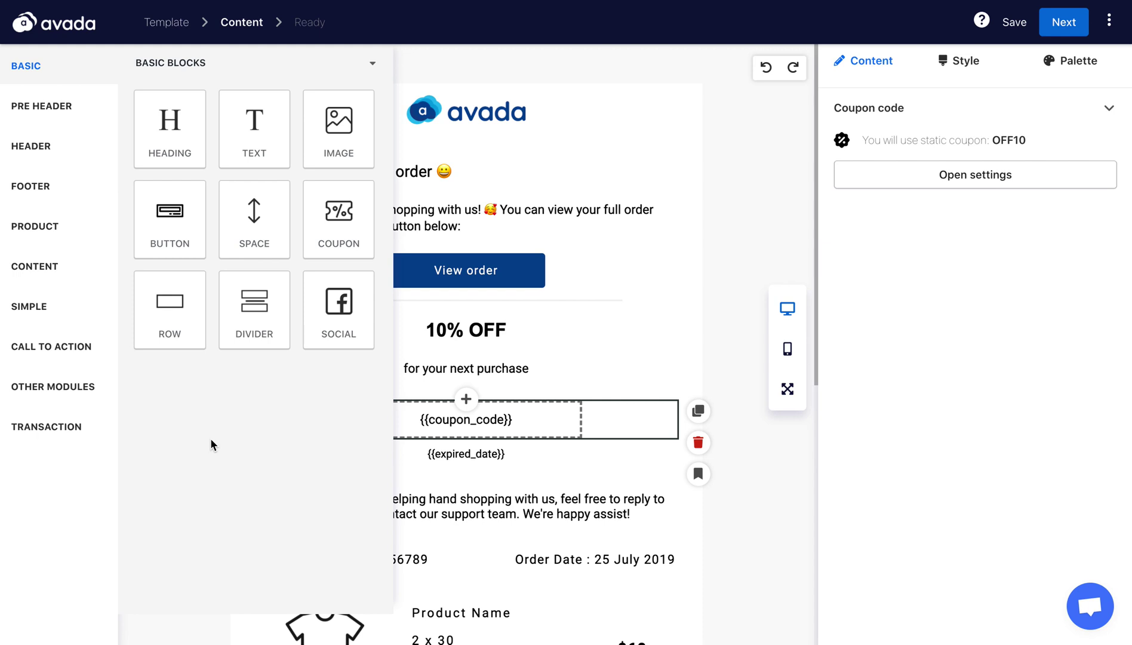
click(29, 272)
scroll(203, 318, down, 20)
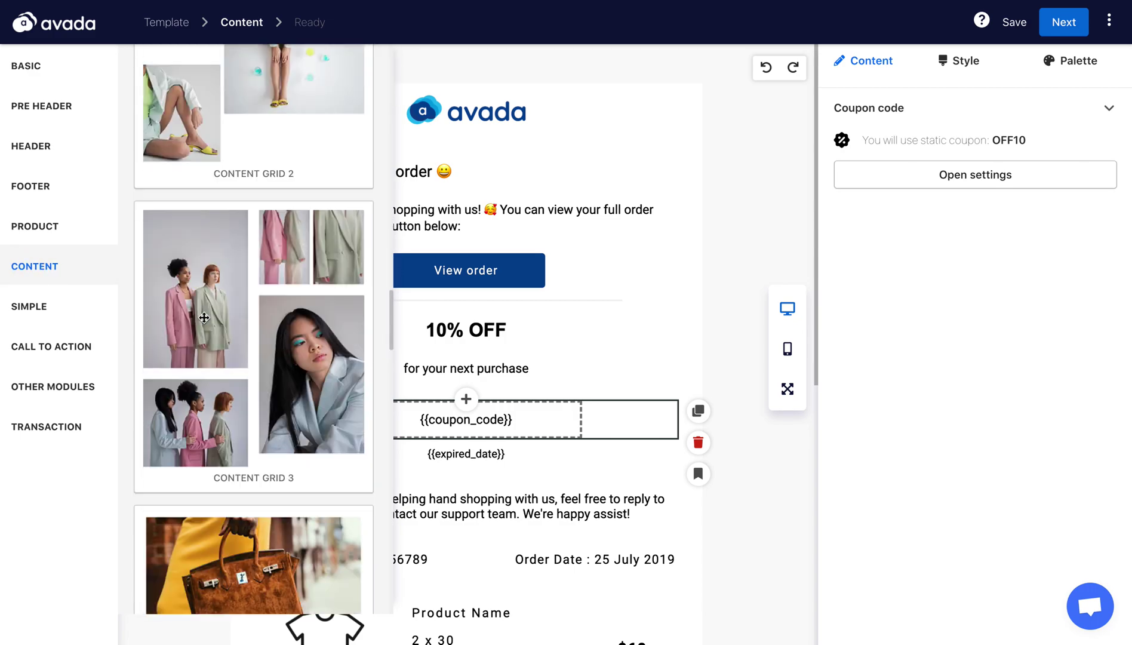
scroll(203, 318, up, 20)
- Close the block library, deselect the coupon block and move on to the Ready step
click(749, 289)
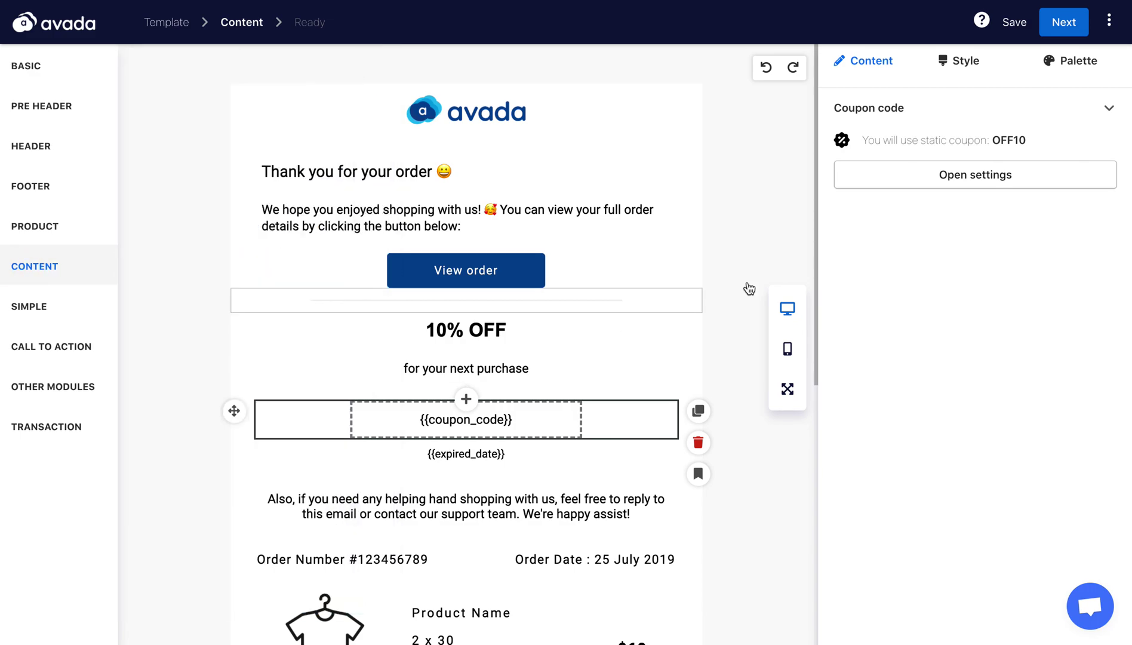
click(751, 290)
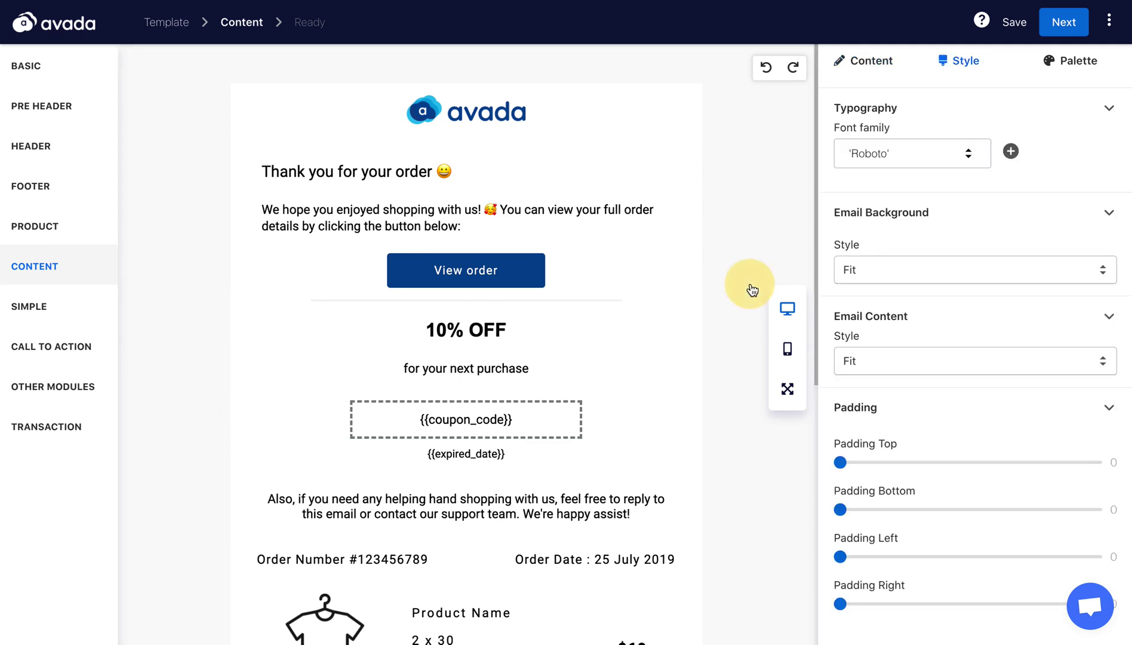
click(1060, 22)
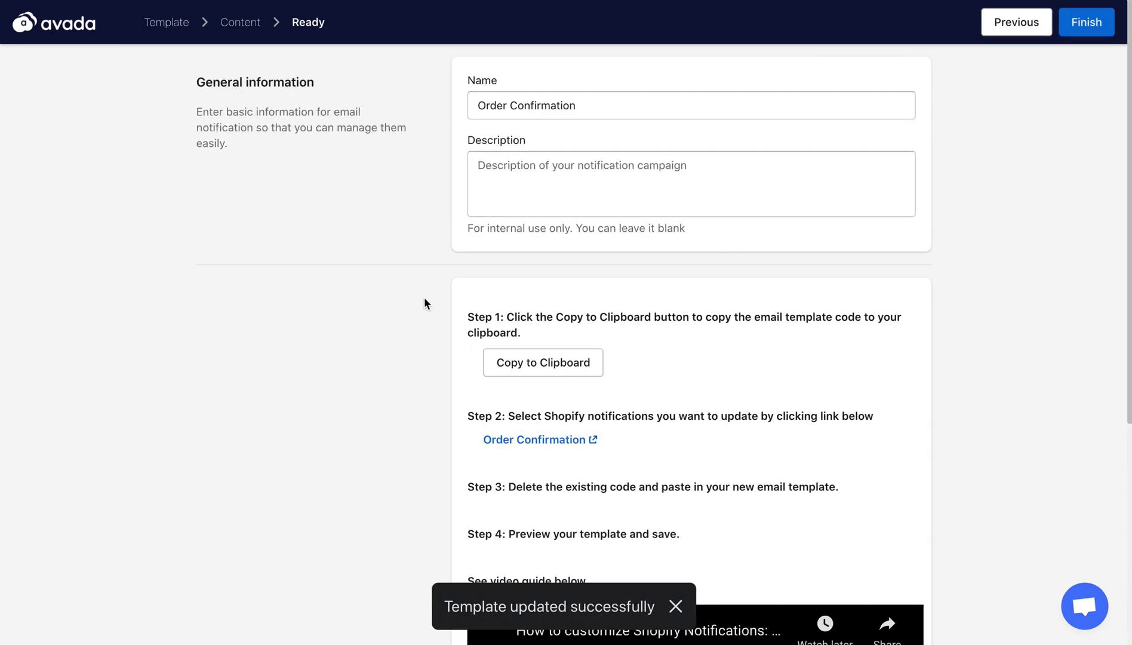
- Confirm the notification name 'Order Confirmation' and copy the template code to the clipboard
click(604, 105)
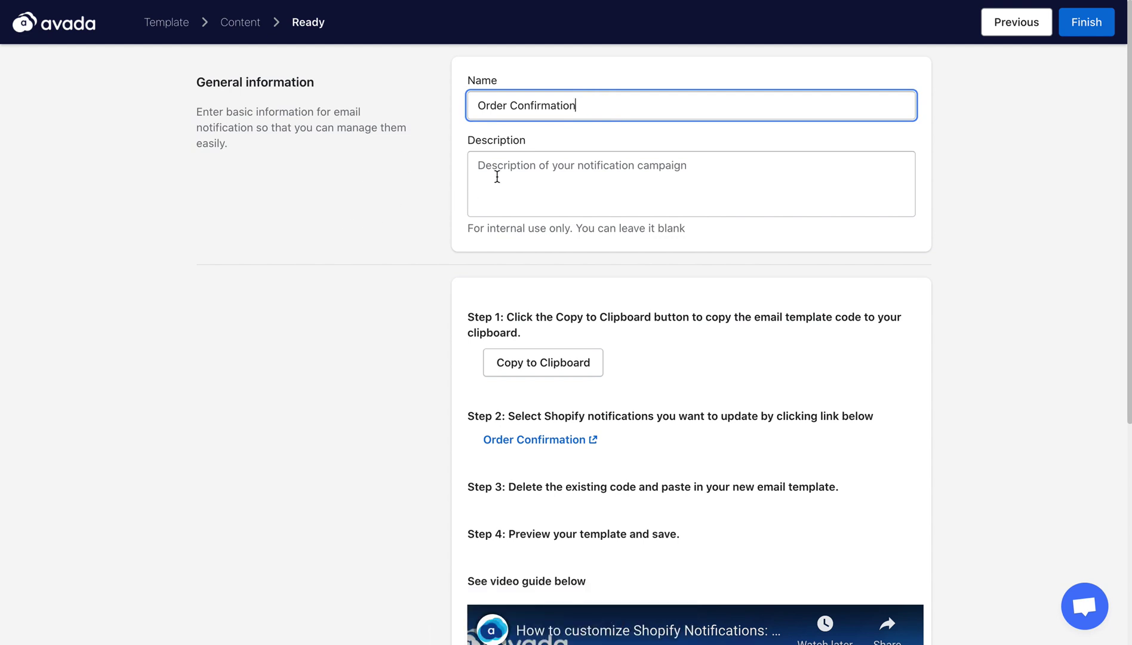
click(513, 164)
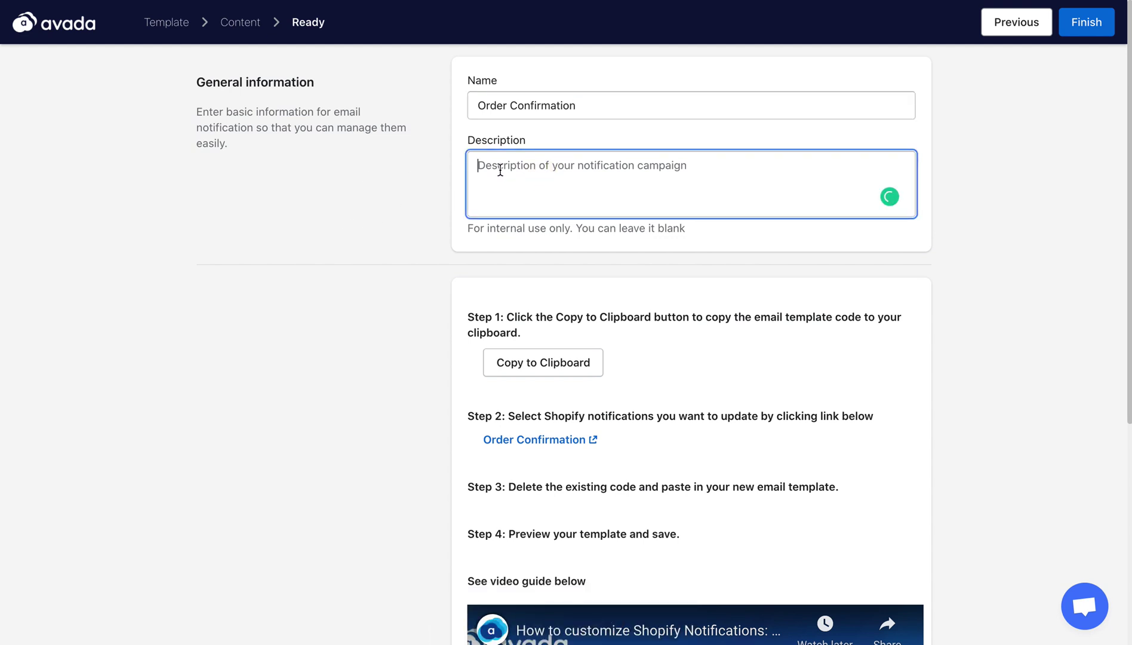
scroll(501, 170, down, 3)
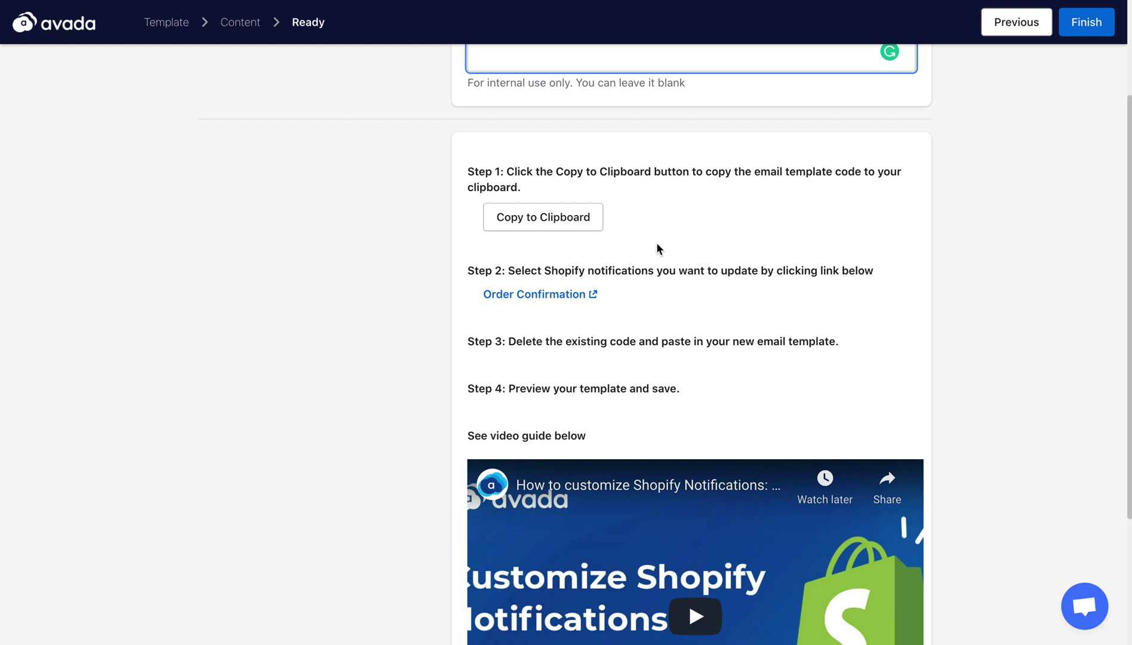
click(533, 218)
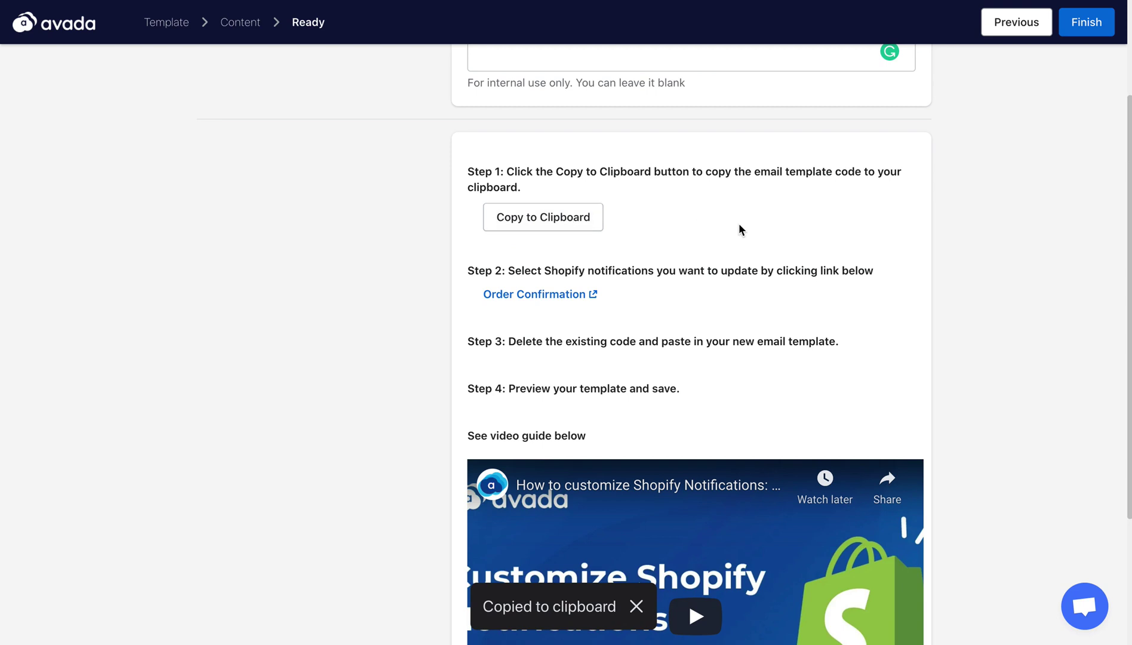
scroll(740, 226, down, 1)
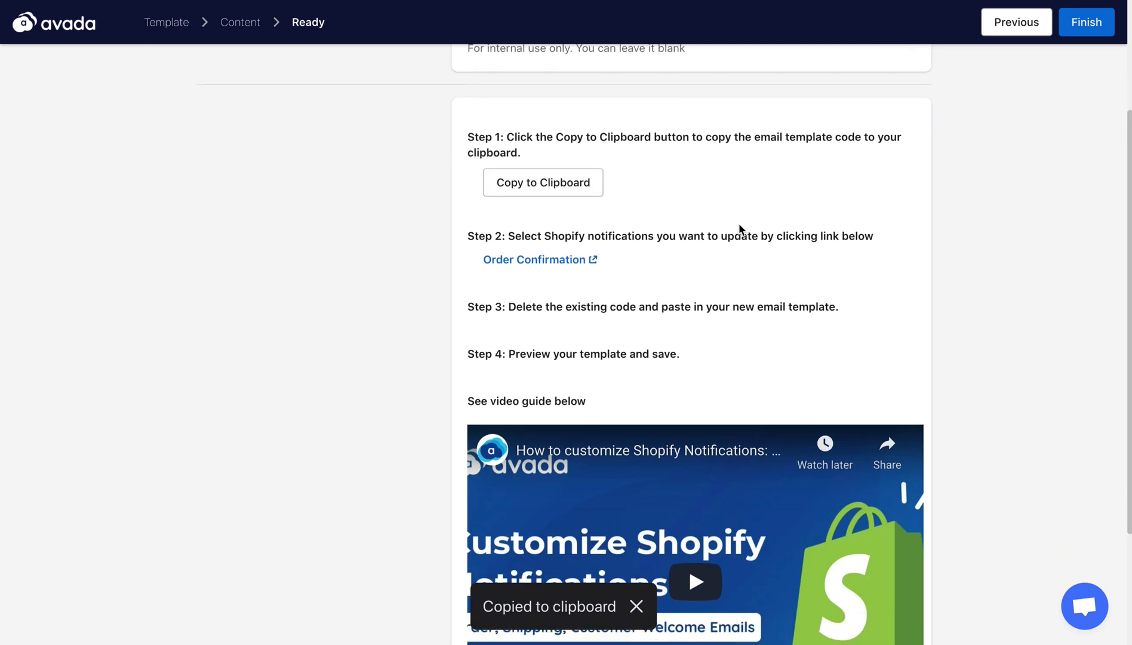
- Overwrite Shopify's Order Confirmation email body HTML with the copied AVADA code
click(543, 261)
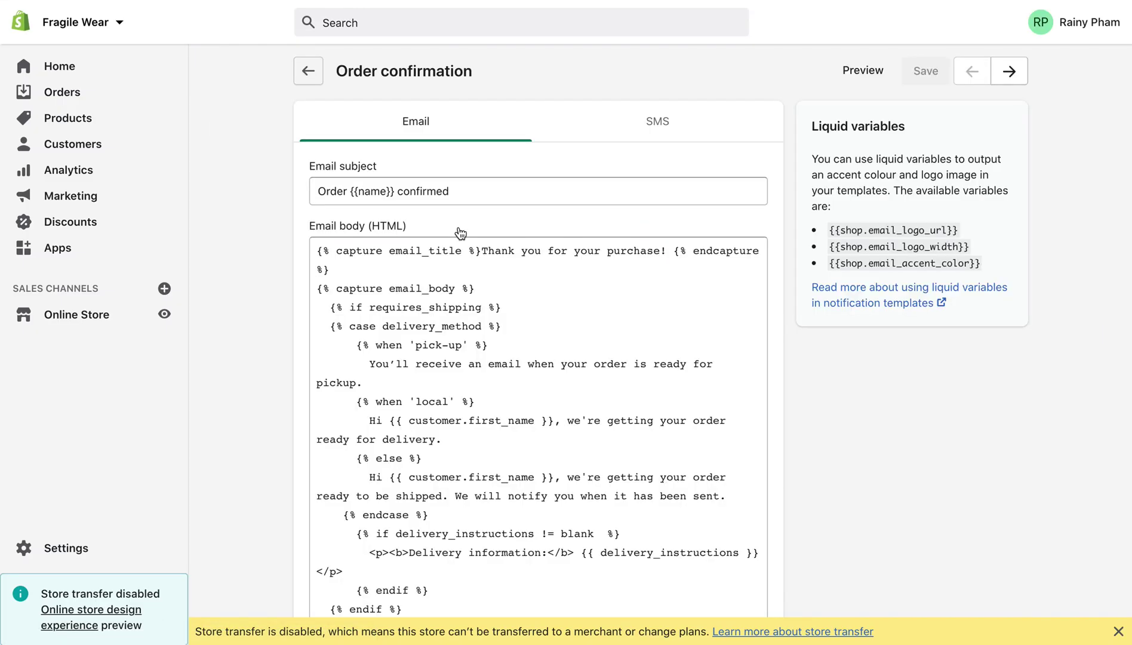
click(318, 254)
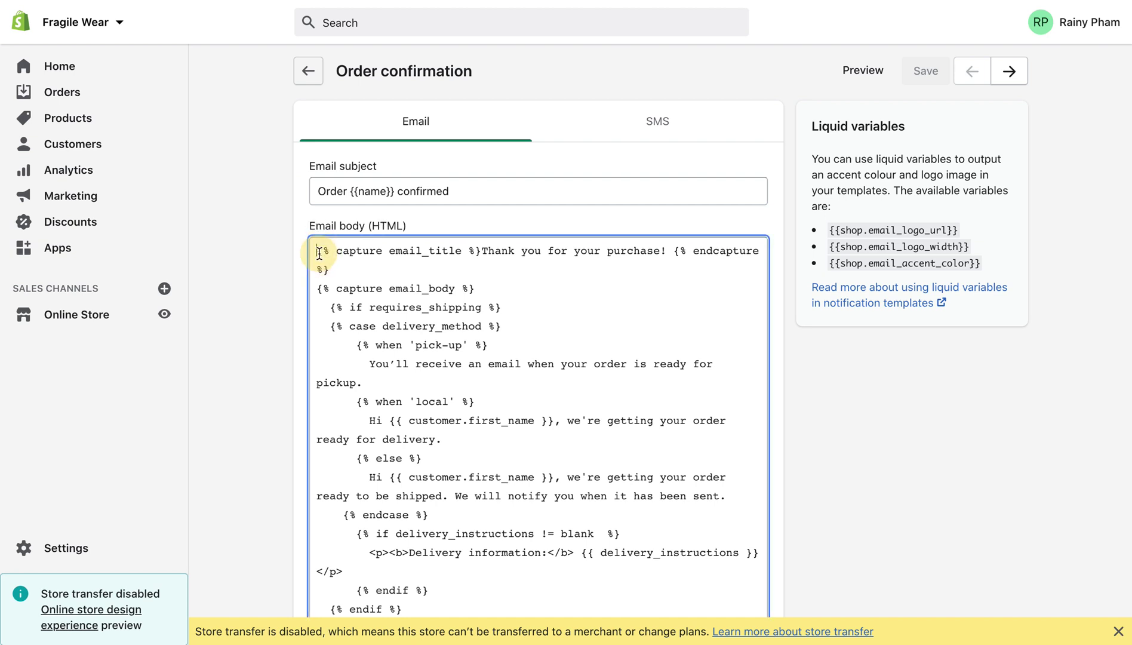
key(ctrl+a)
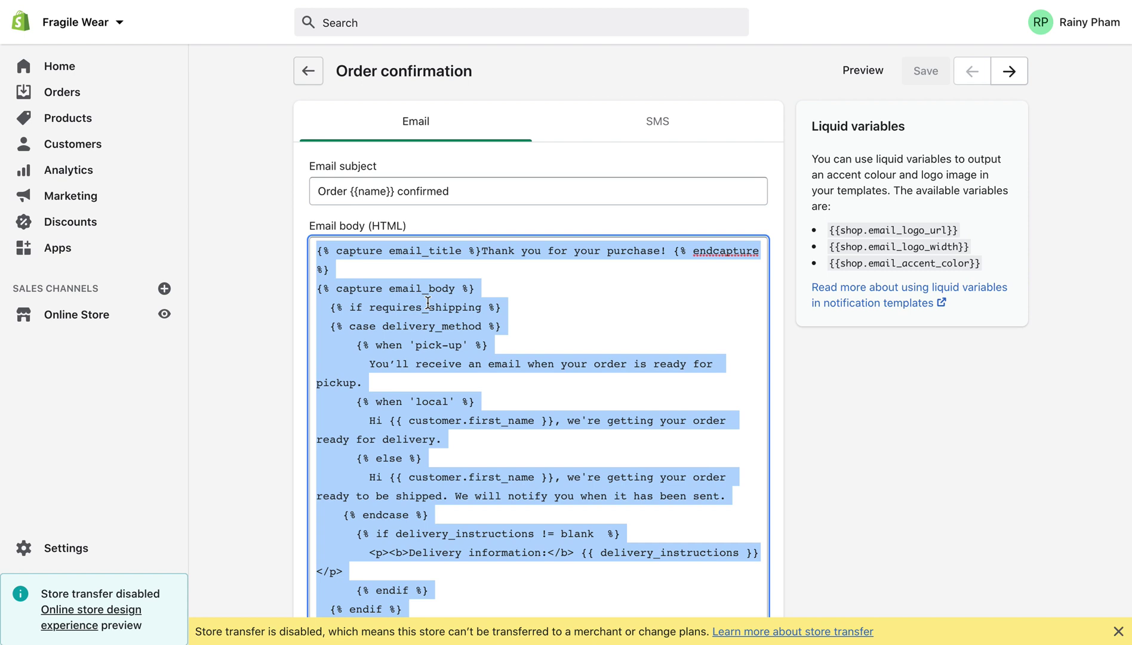
key(ctrl+v)
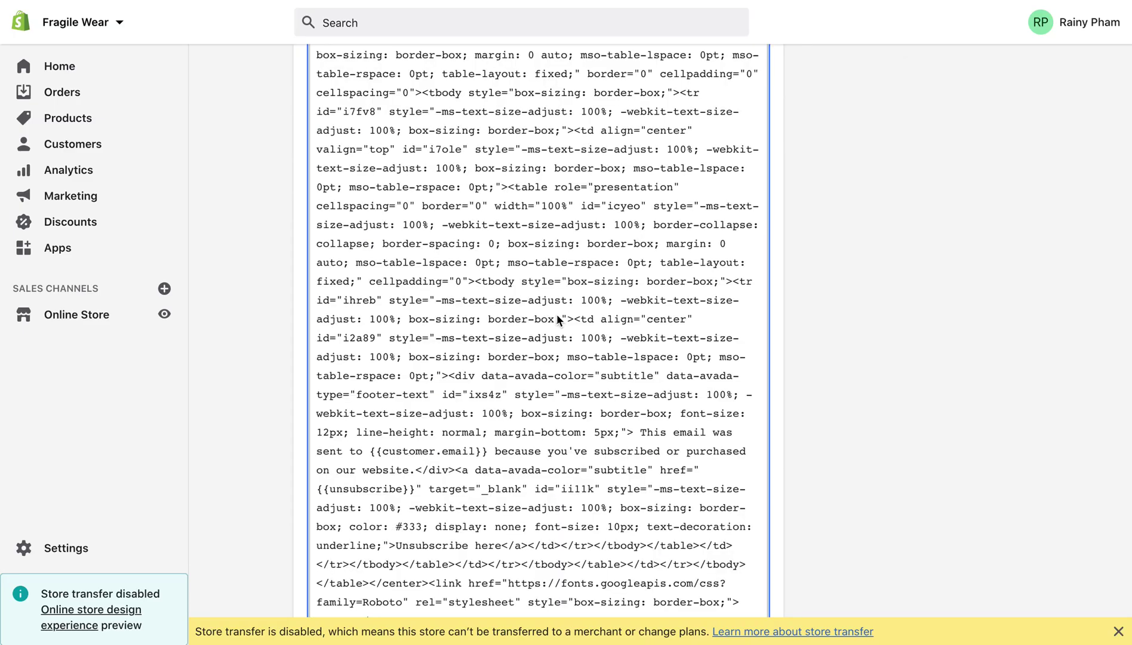
scroll(556, 314, up, 15)
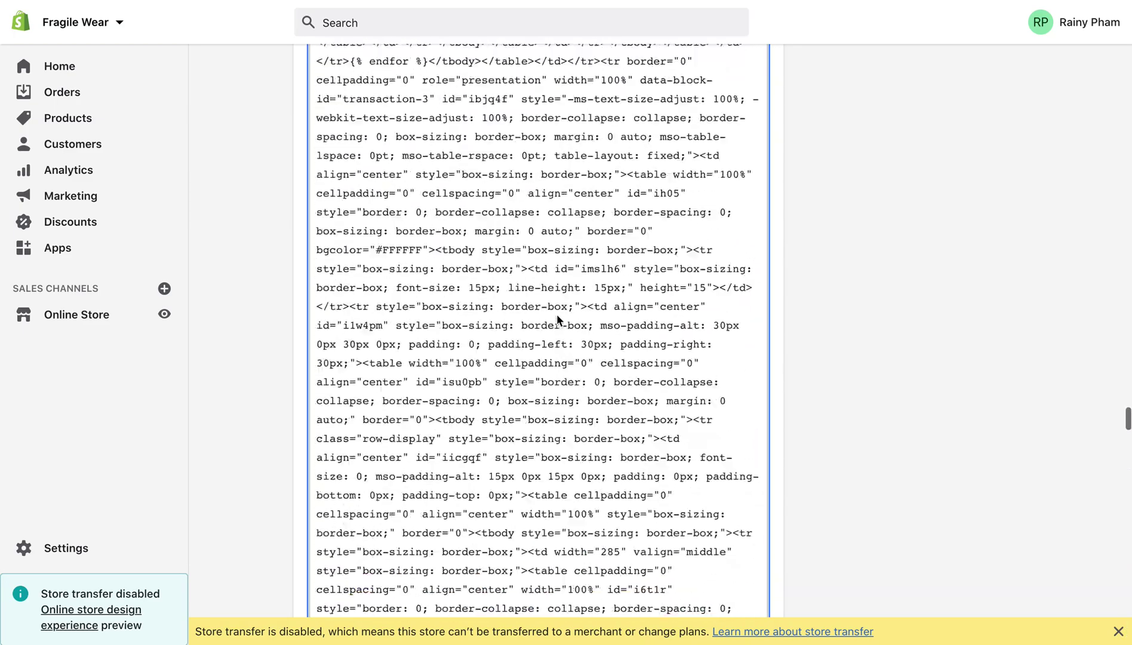
scroll(557, 319, up, 15)
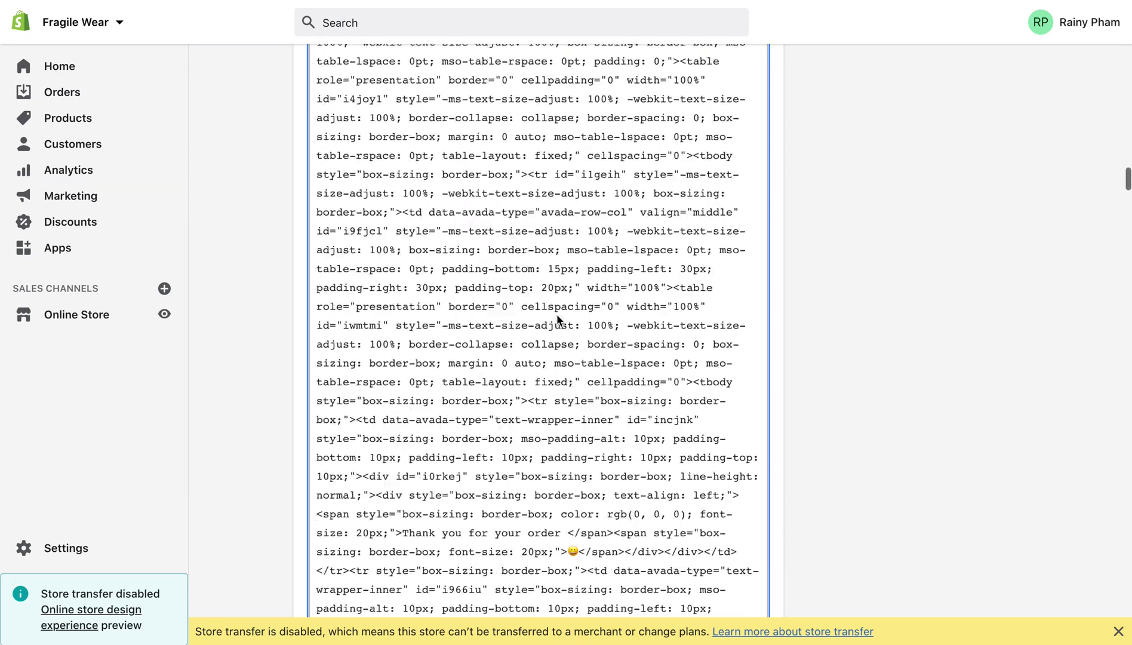
scroll(558, 321, up, 20)
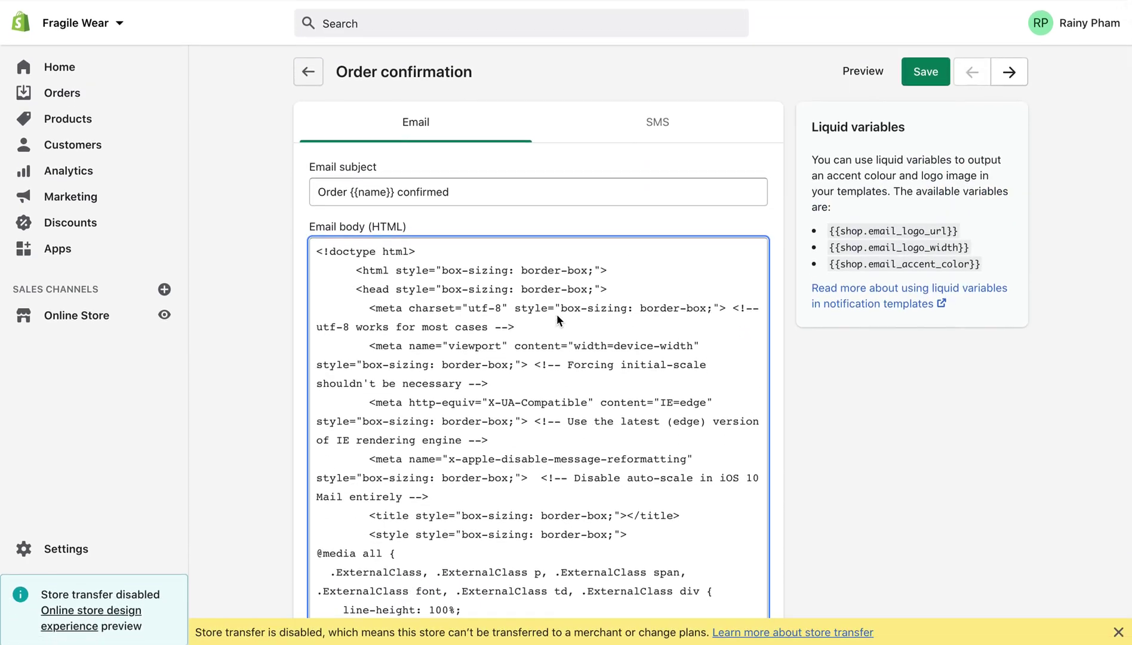
- Preview the order confirmation email to verify the OFF10 coupon, then save the notification
click(859, 82)
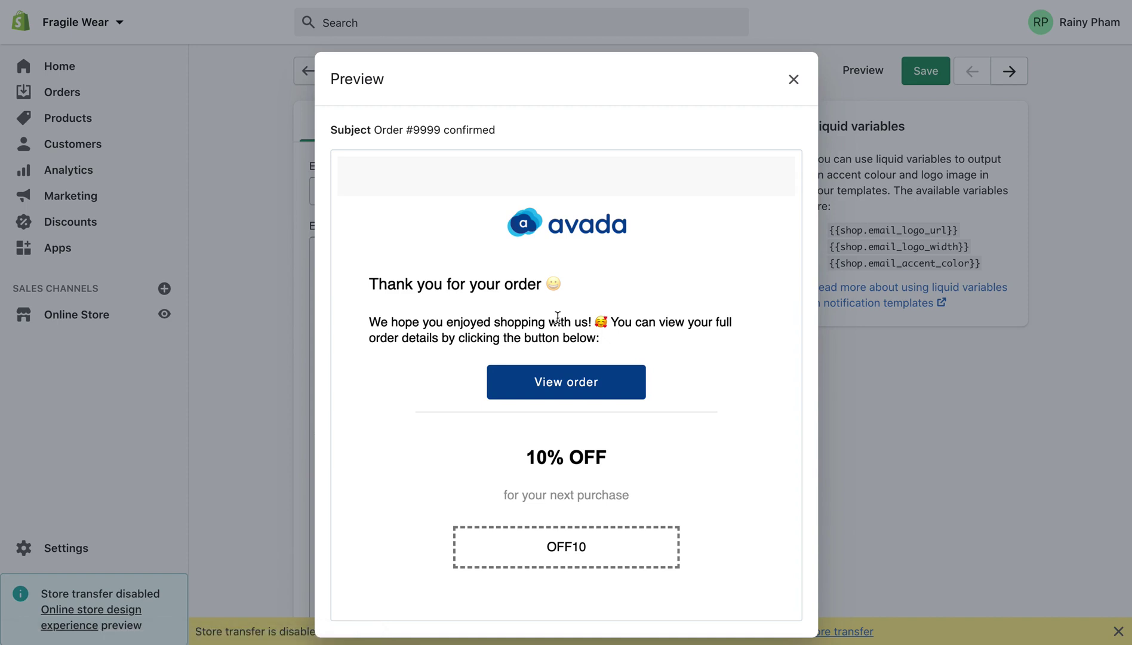
scroll(652, 295, down, 2)
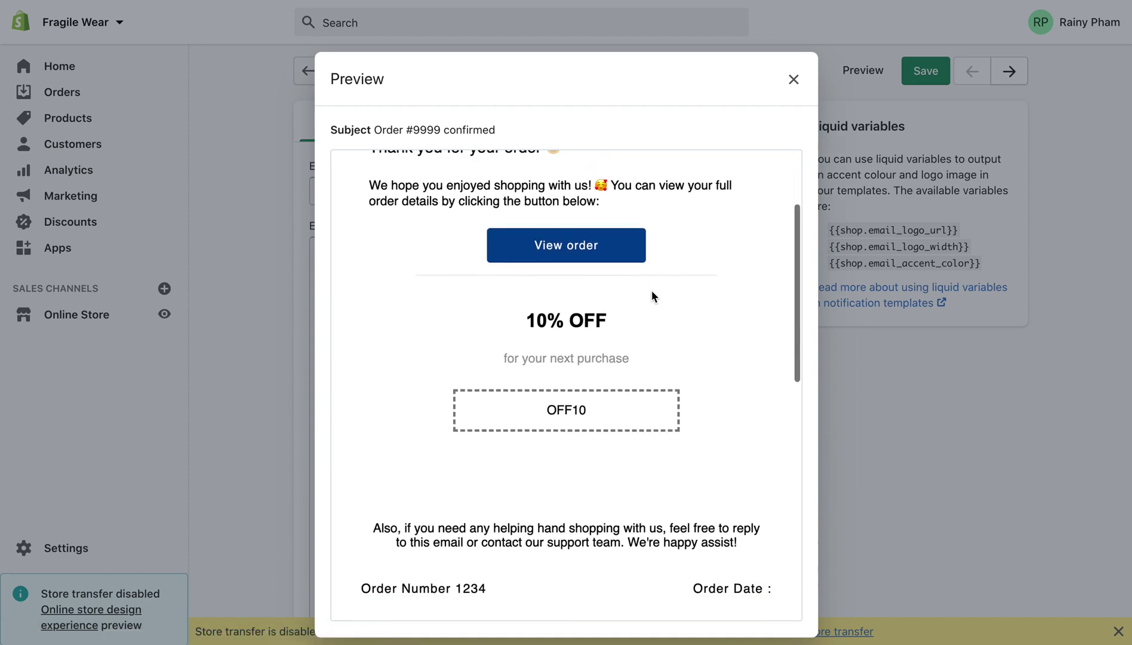
scroll(652, 295, down, 8)
scroll(652, 296, up, 10)
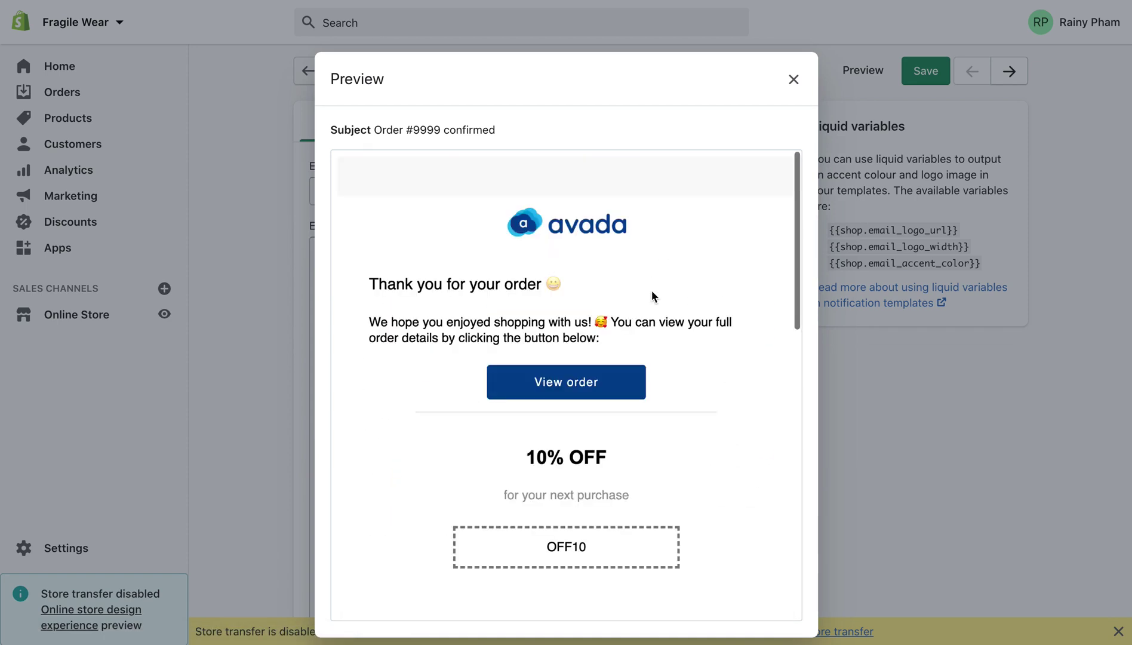
scroll(741, 134, down, 3)
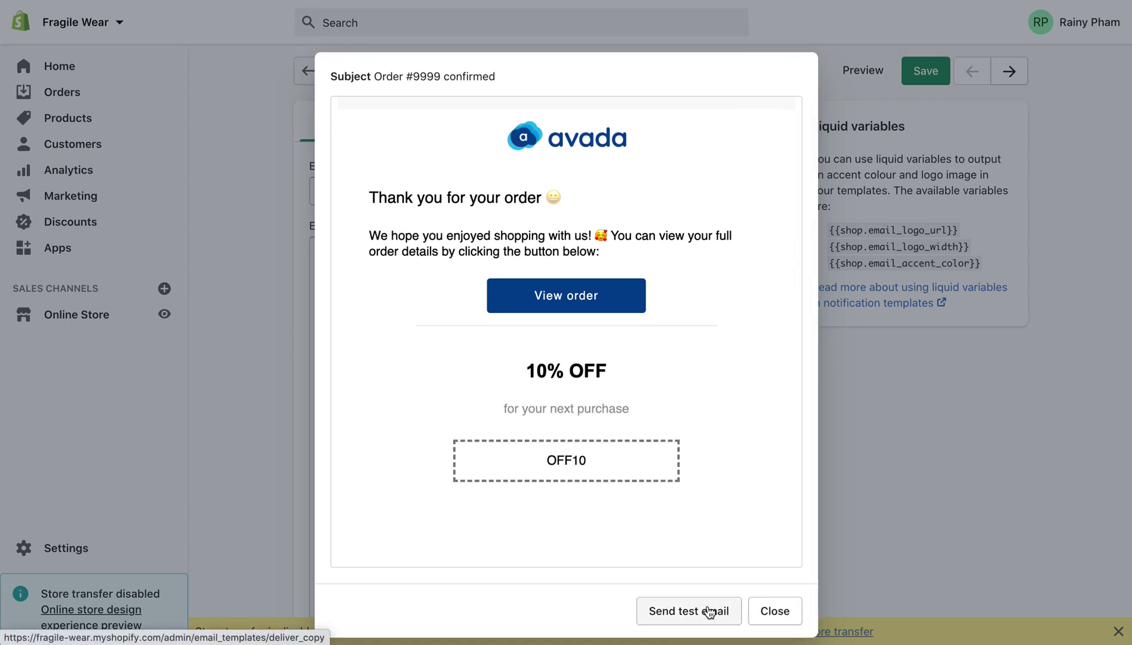
scroll(712, 417, up, 1)
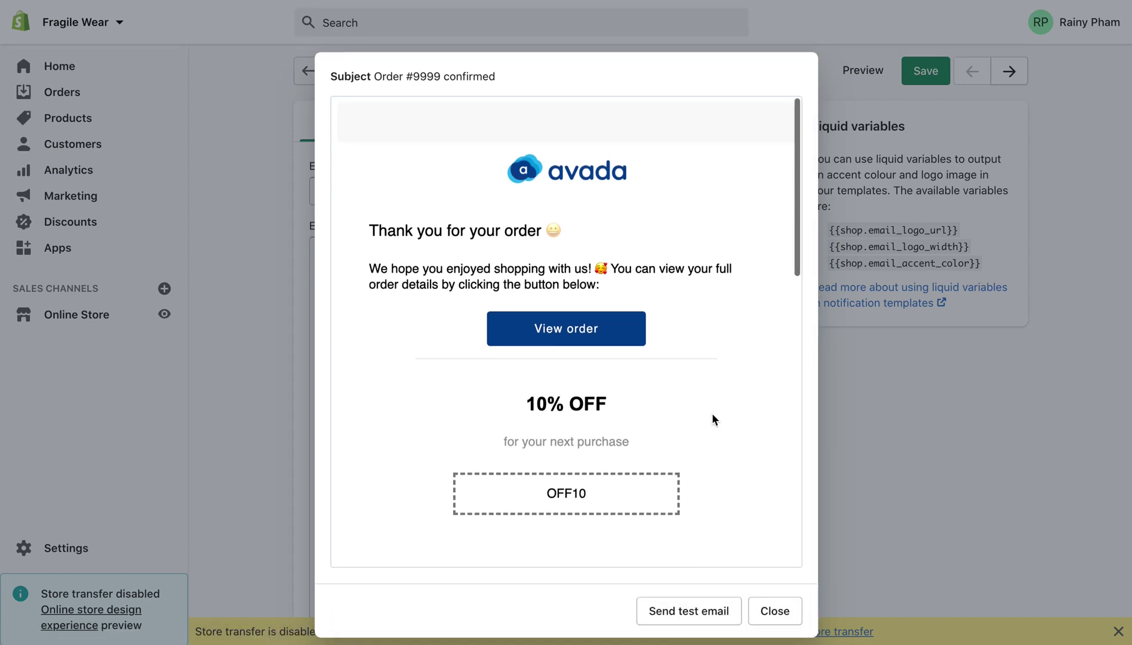
click(774, 609)
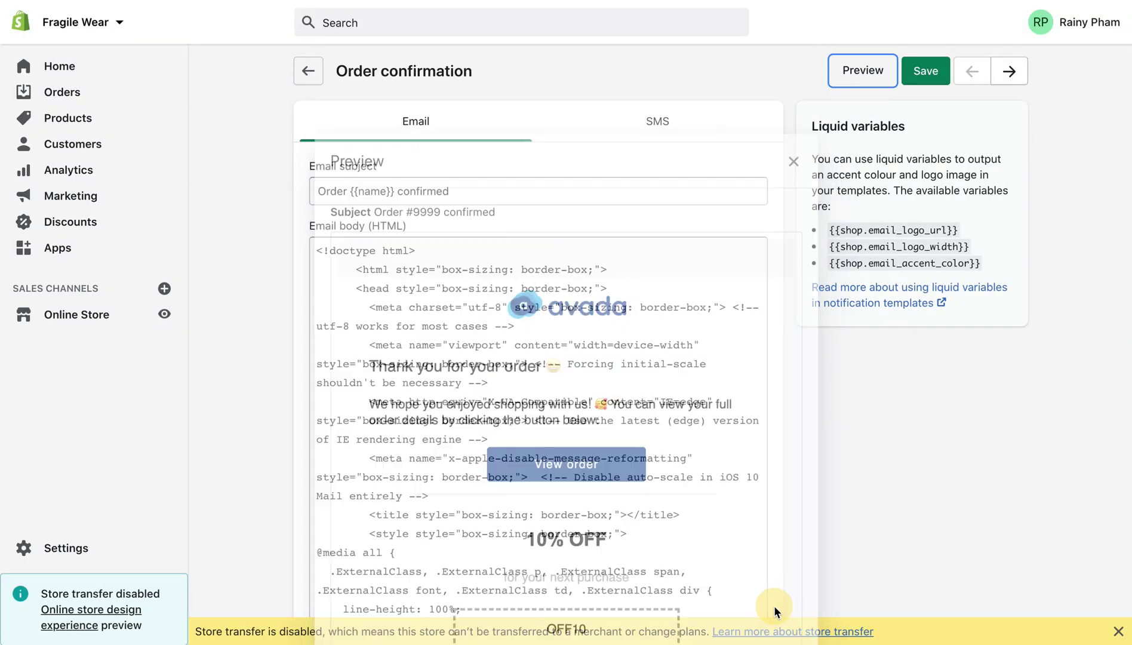
click(924, 72)
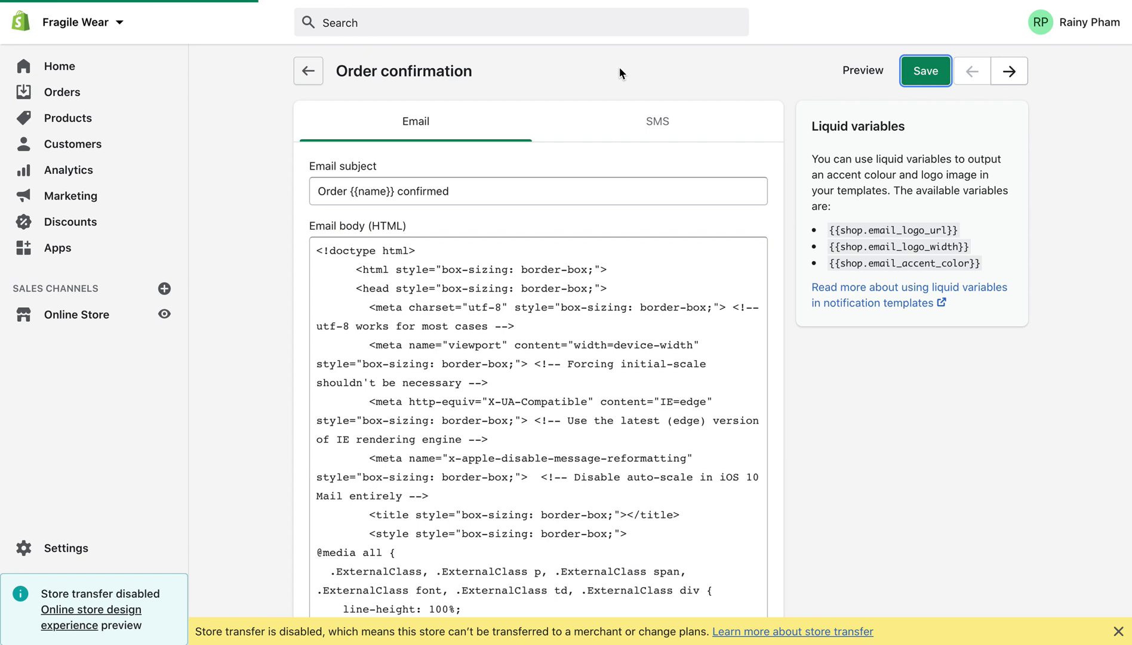